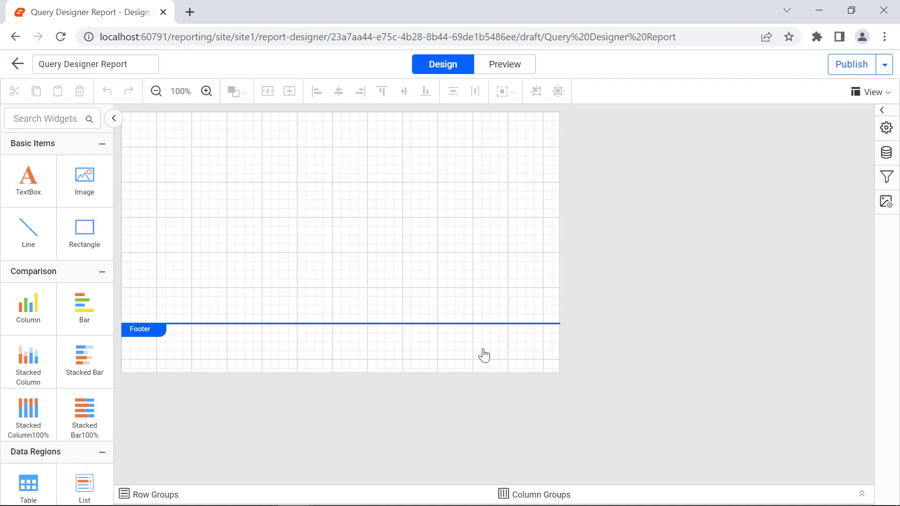
Step: Start a new data source named AdventureWorksDatasource, enter its server name, and set the authentication type to SQL Server
{"action": "left_click", "coordinate": [886, 152]}
{"action": "double_click", "coordinate": [617, 157]}
{"action": "type", "text": "AdventureWorksDatasource"}
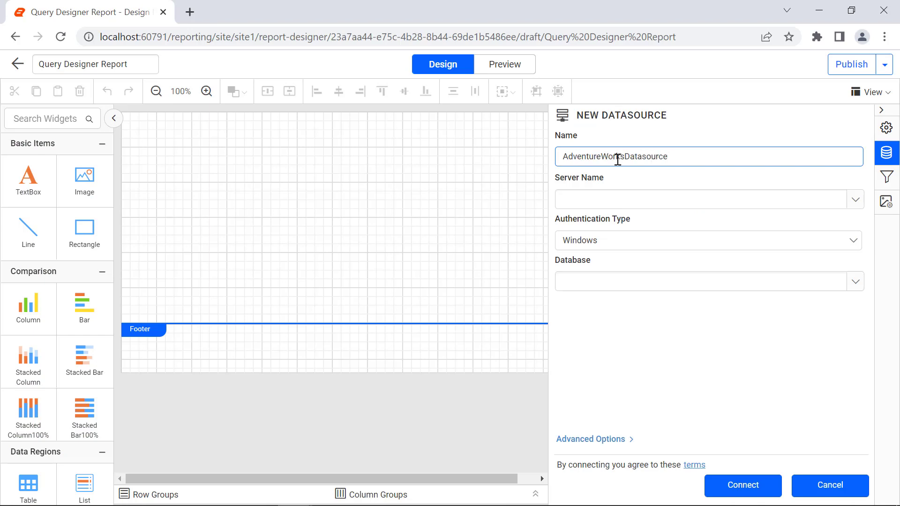
{"action": "left_click", "coordinate": [602, 199]}
{"action": "type", "text": "[blurred]"}
{"action": "left_click", "coordinate": [853, 240]}
{"action": "left_click", "coordinate": [583, 282]}
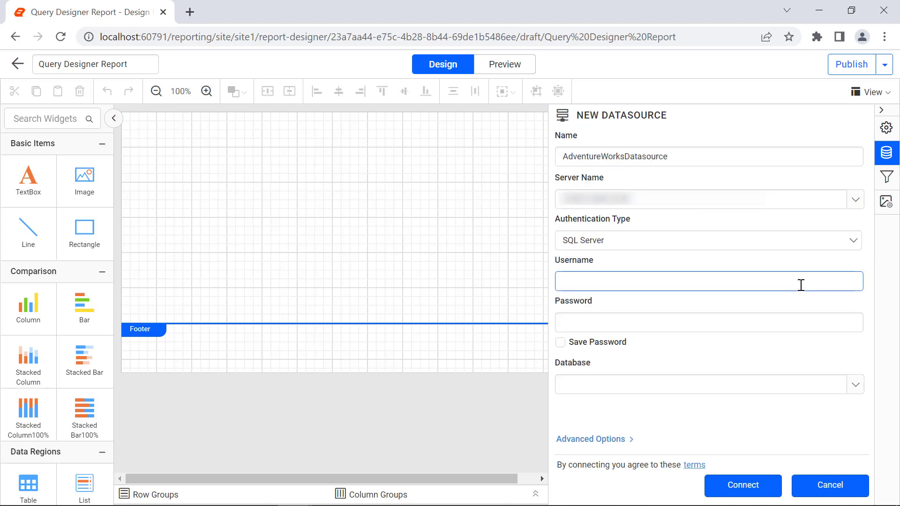
Step: Enter the username sa and the account password, save the password, choose the AdventureWorks database, and connect
{"action": "left_click", "coordinate": [800, 281]}
{"action": "type", "text": "sa"}
{"action": "key", "text": "Tab"}
{"action": "type", "text": "*******"}
{"action": "left_click", "coordinate": [560, 342]}
{"action": "left_click", "coordinate": [854, 384]}
{"action": "left_click", "coordinate": [850, 405]}
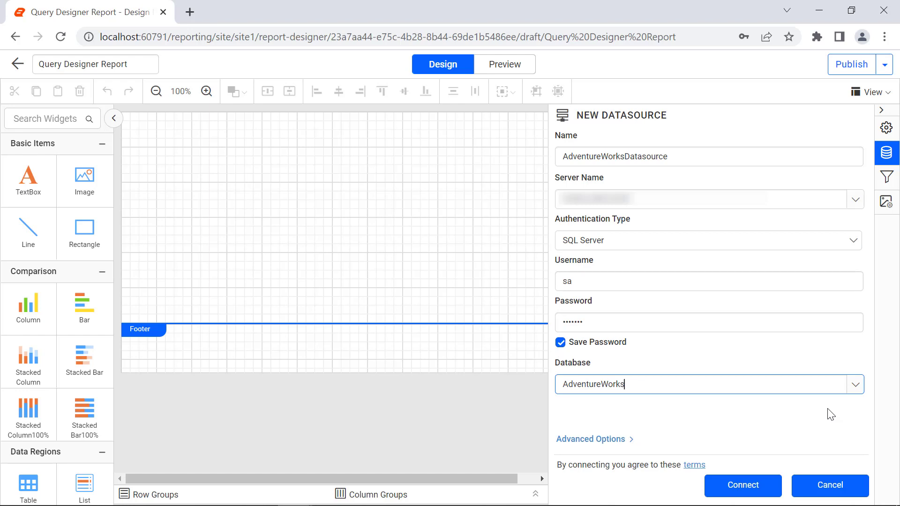
{"action": "left_click", "coordinate": [763, 490]}
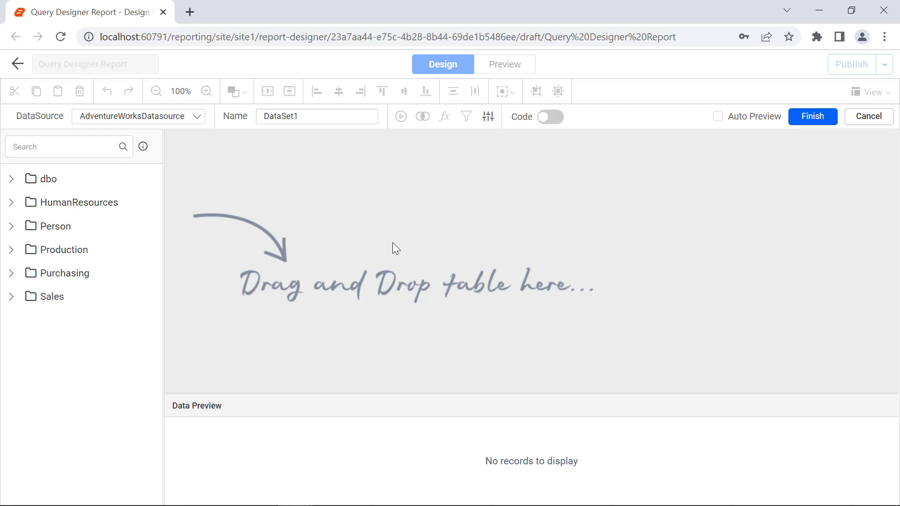
Step: Find the SalesOrderDetail table under the Sales schema and add it to the query design area
{"action": "left_click", "coordinate": [101, 150]}
{"action": "type", "text": "SalesOrderDetail"}
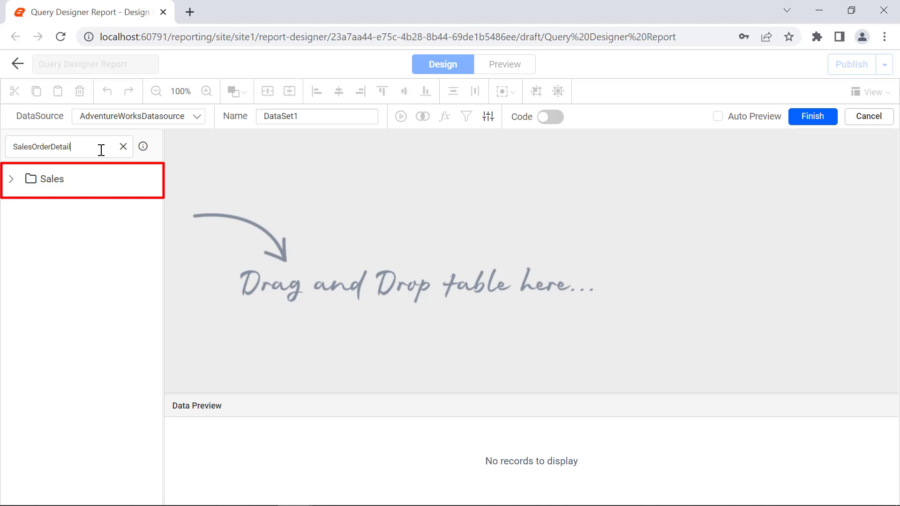
{"action": "left_click", "coordinate": [11, 181]}
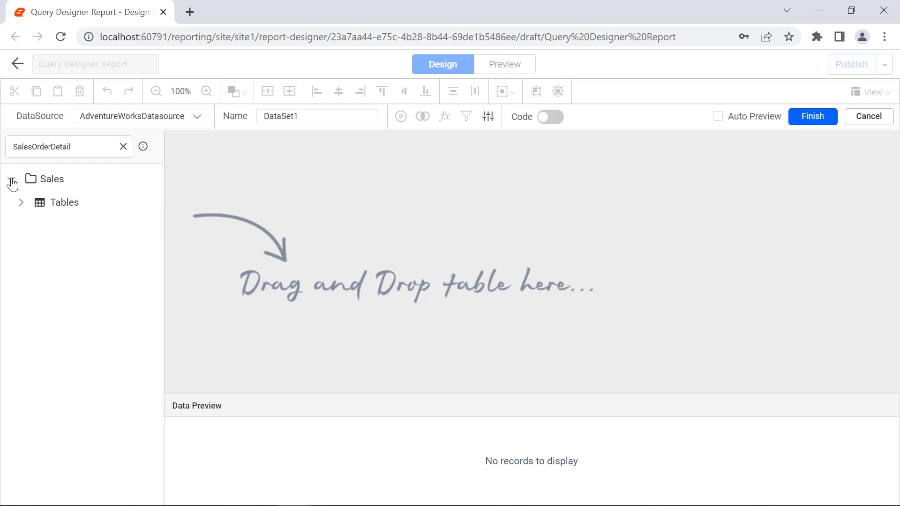
{"action": "left_click", "coordinate": [18, 202]}
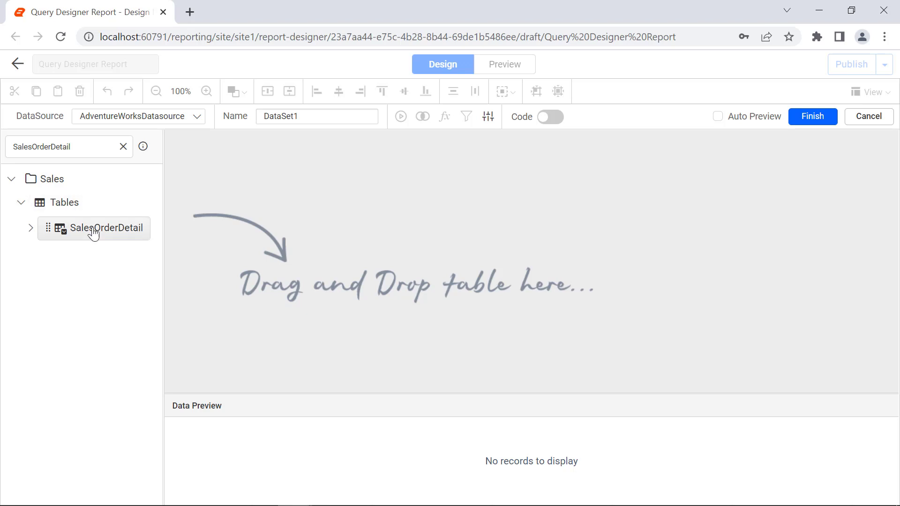
{"action": "left_click_drag", "start_coordinate": [92, 229], "coordinate": [224, 139]}
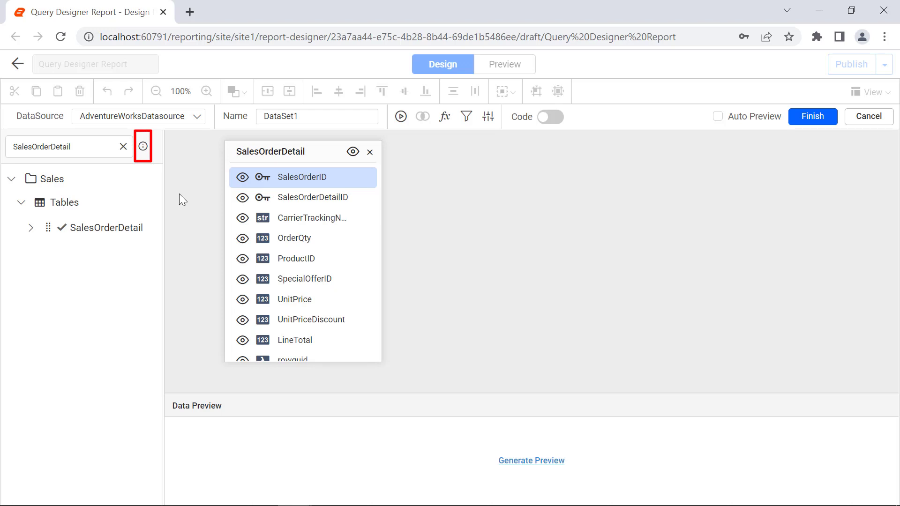
Step: Examine the generated SQL query for SalesOrderDetail in code view and return to the visual query designer
{"action": "mouse_move", "coordinate": [147, 150]}
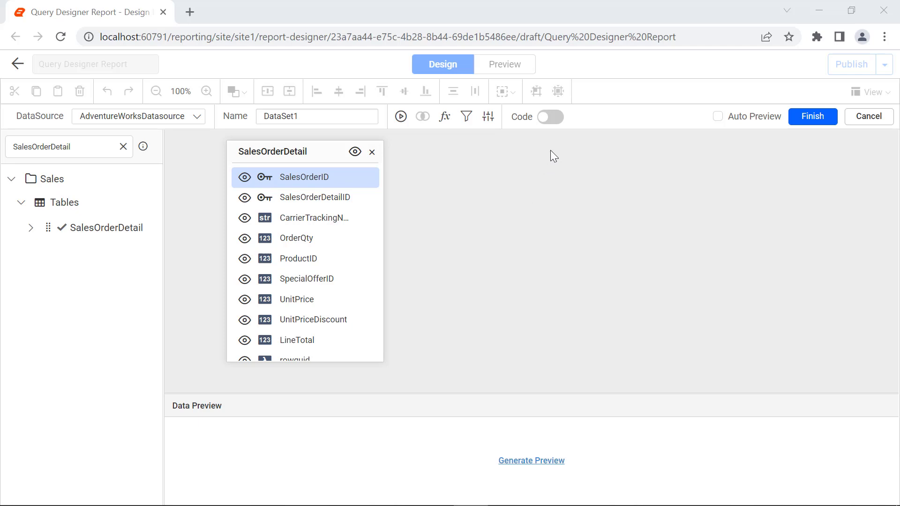
{"action": "left_click", "coordinate": [553, 116]}
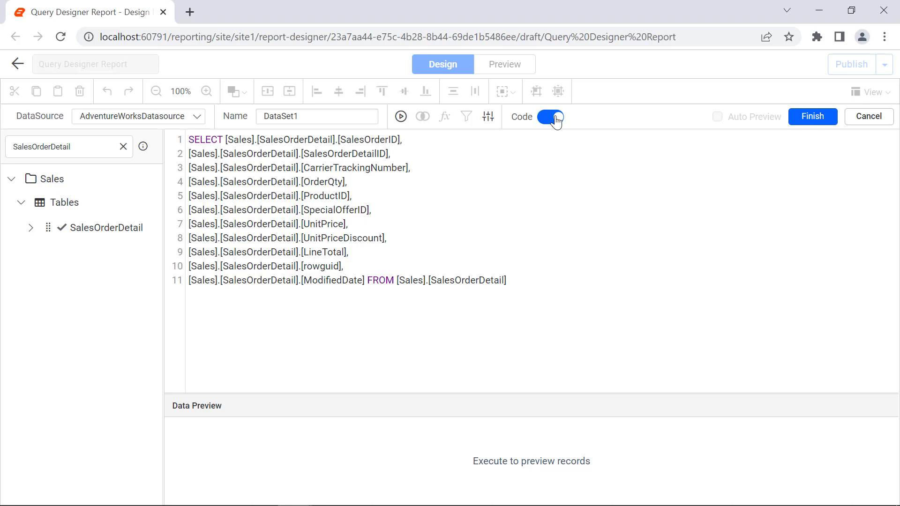
{"action": "left_click", "coordinate": [556, 118]}
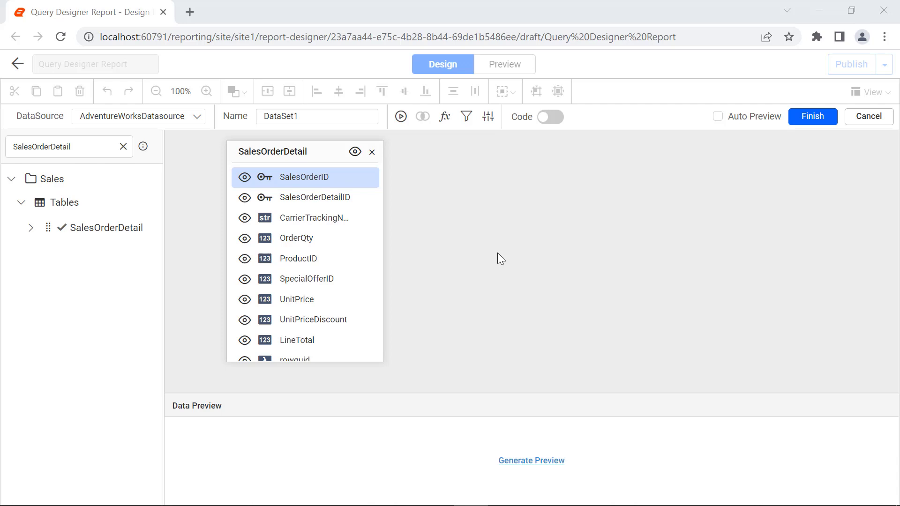
Step: Turn on Auto Preview and rename the SalesOrderID column of the SalesOrderDetail table as OrderID
{"action": "left_click", "coordinate": [717, 117]}
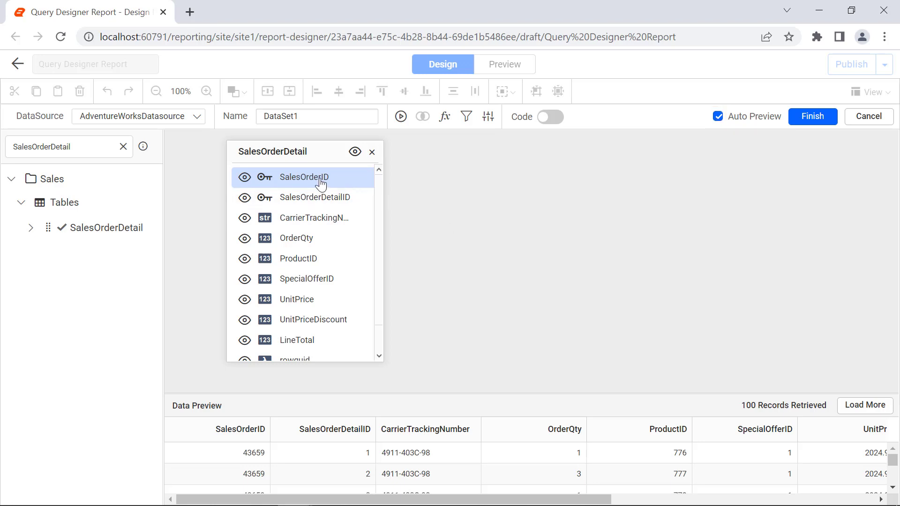
{"action": "double_click", "coordinate": [346, 182]}
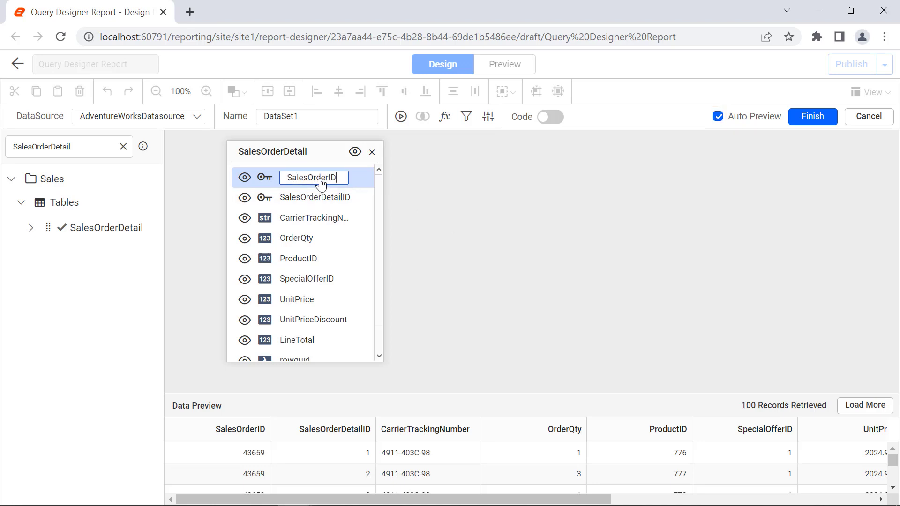
{"action": "key", "text": "ctrl+a"}
{"action": "type", "text": "OrderID"}
{"action": "left_click", "coordinate": [387, 192]}
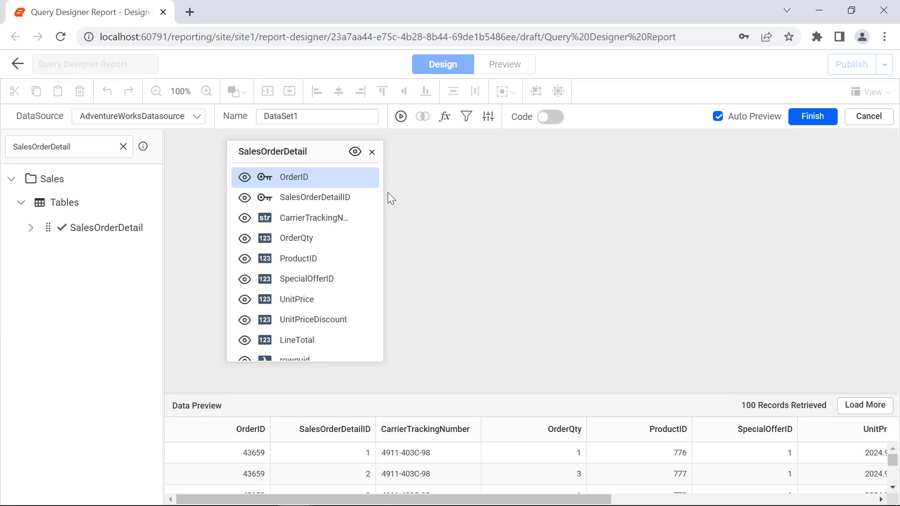
Step: Hide the OrderID column, then hide all SalesOrderDetail columns and show them again
{"action": "left_click", "coordinate": [244, 177]}
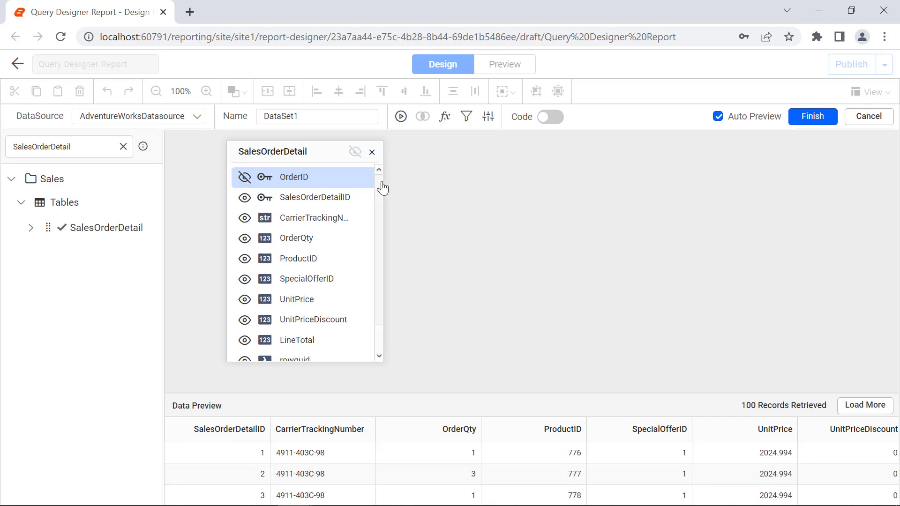
{"action": "left_click", "coordinate": [355, 153]}
{"action": "left_click", "coordinate": [356, 155]}
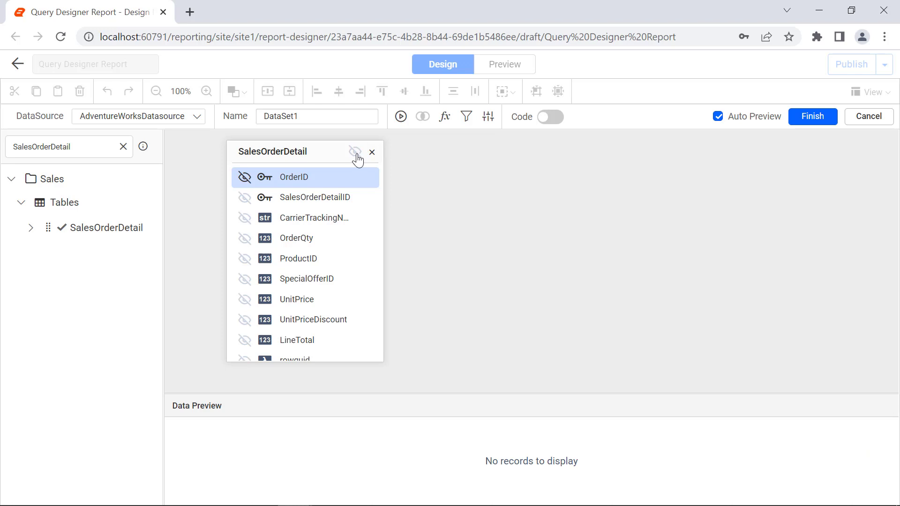
{"action": "left_click", "coordinate": [356, 156]}
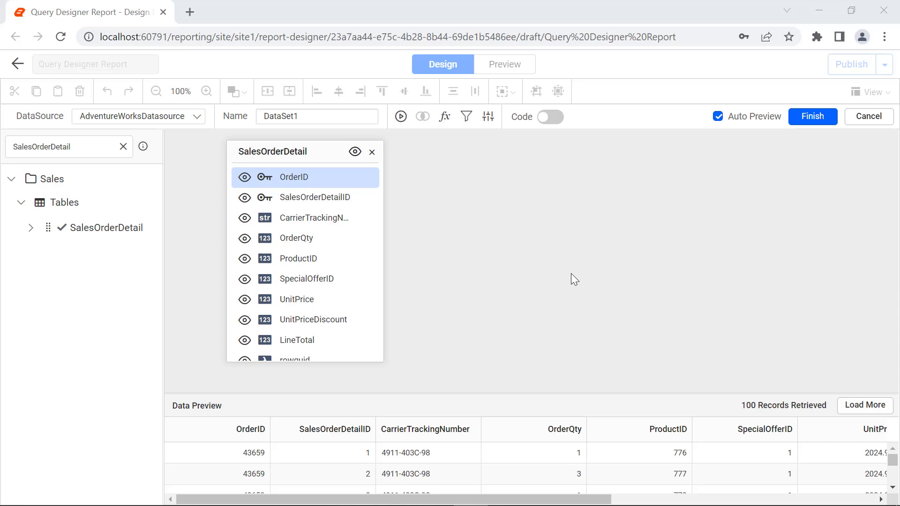
Step: Add the condition WHERE [SalesOrderDetailID] = 1 to the end of the query in code view and run it
{"action": "left_click", "coordinate": [557, 120]}
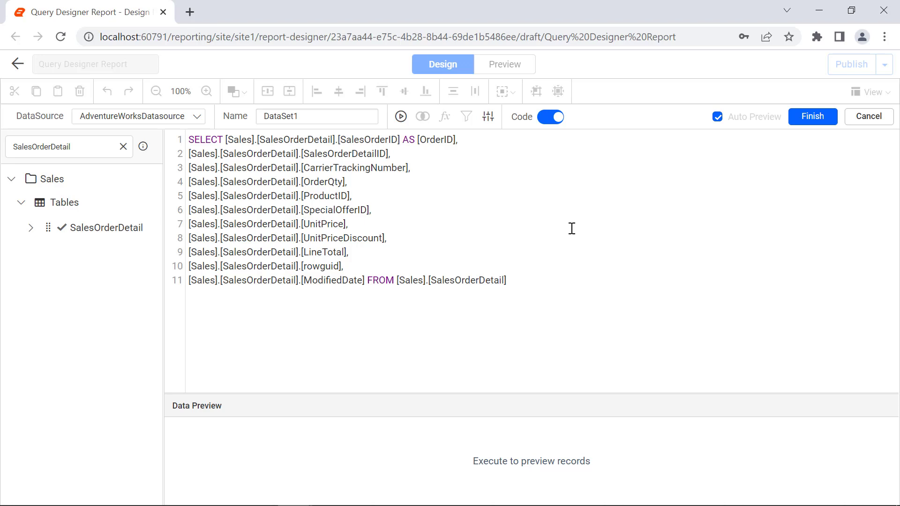
{"action": "left_click", "coordinate": [521, 276]}
{"action": "key", "text": "Return"}
{"action": "type", "text": "WHERE [SalesOrder"}
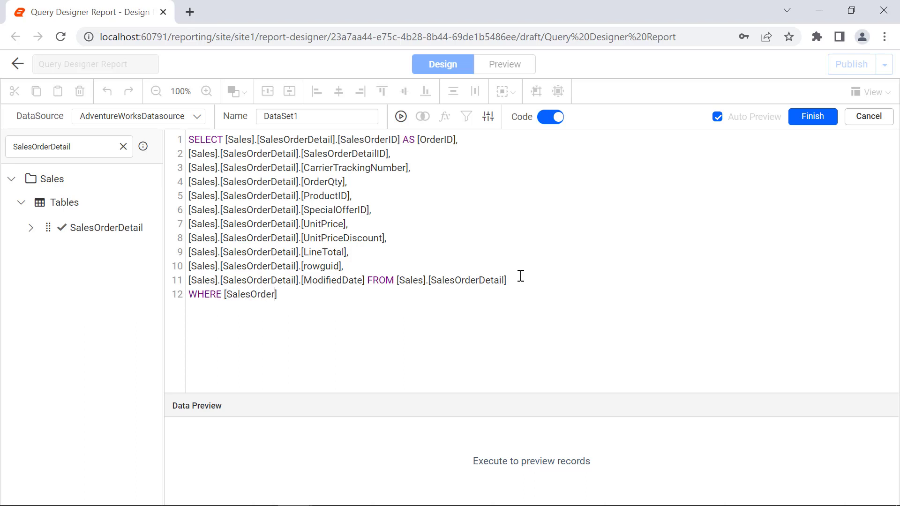
{"action": "type", "text": "DetailID] = 1"}
{"action": "left_click", "coordinate": [401, 116]}
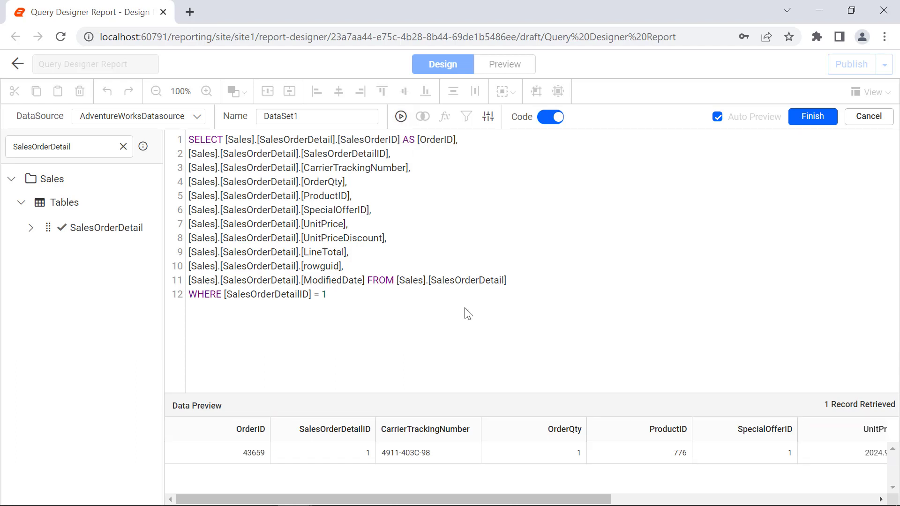
Step: Delete the WHERE line from the query and return to the visual query designer
{"action": "left_click_drag", "start_coordinate": [467, 313], "coordinate": [516, 291]}
{"action": "key", "text": "BackSpace"}
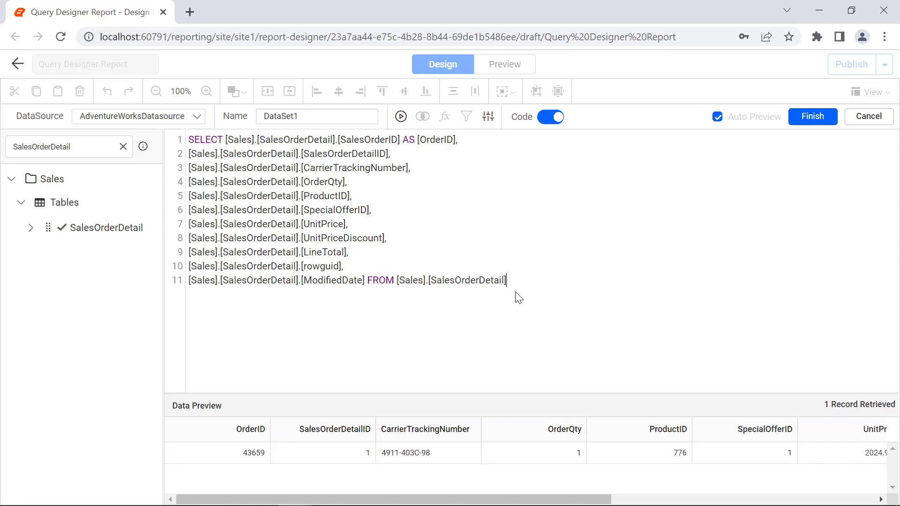
{"action": "left_click", "coordinate": [546, 123]}
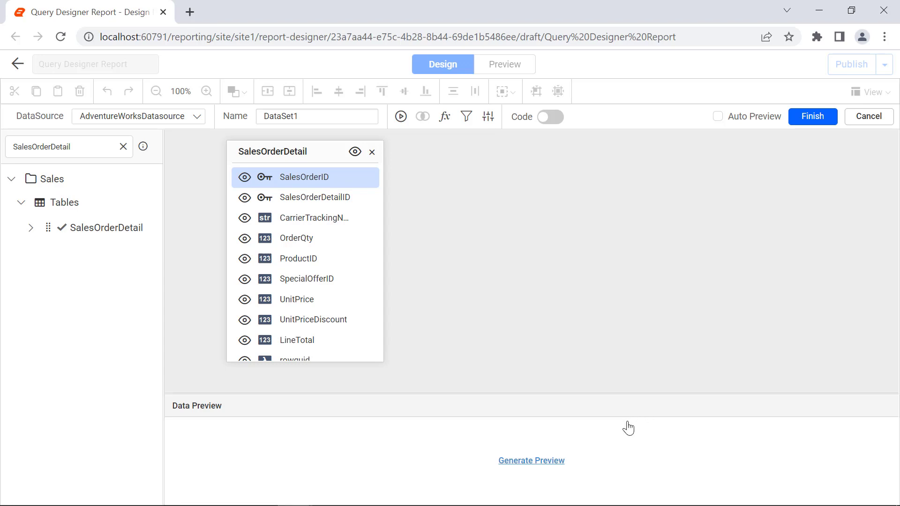
Step: Generate the data preview, request more records, and decline loading the huge record set
{"action": "left_click", "coordinate": [553, 464]}
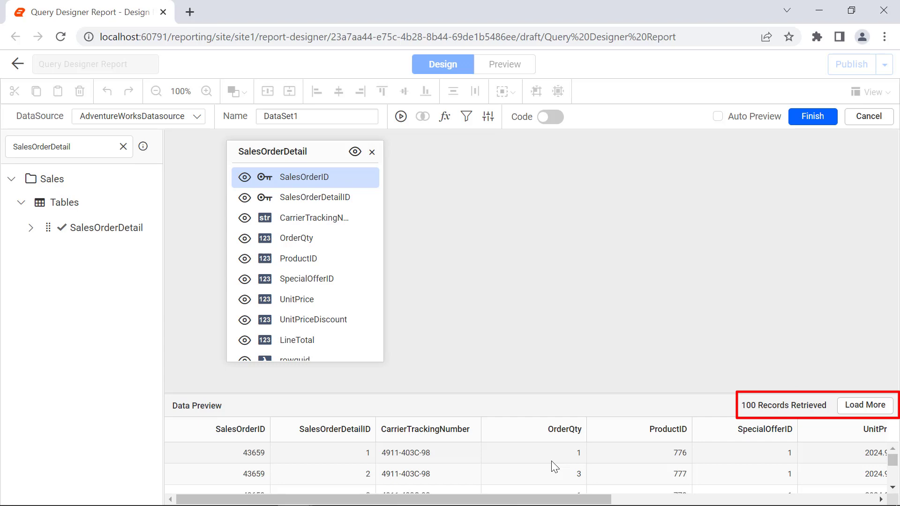
{"action": "left_click", "coordinate": [848, 414]}
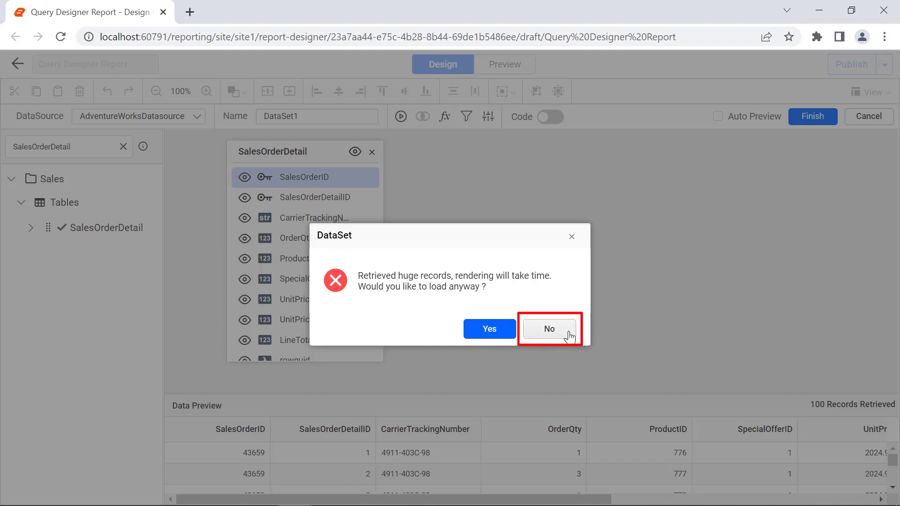
{"action": "left_click", "coordinate": [549, 328]}
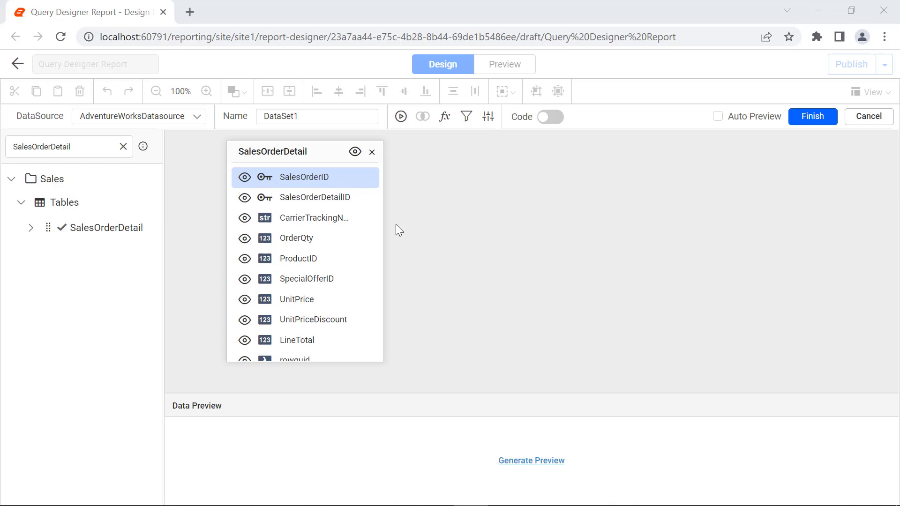
Step: Keep AdventureWorksDatasource as the data source, rename the dataset as SalesDataset, and run the query
{"action": "left_click", "coordinate": [198, 121]}
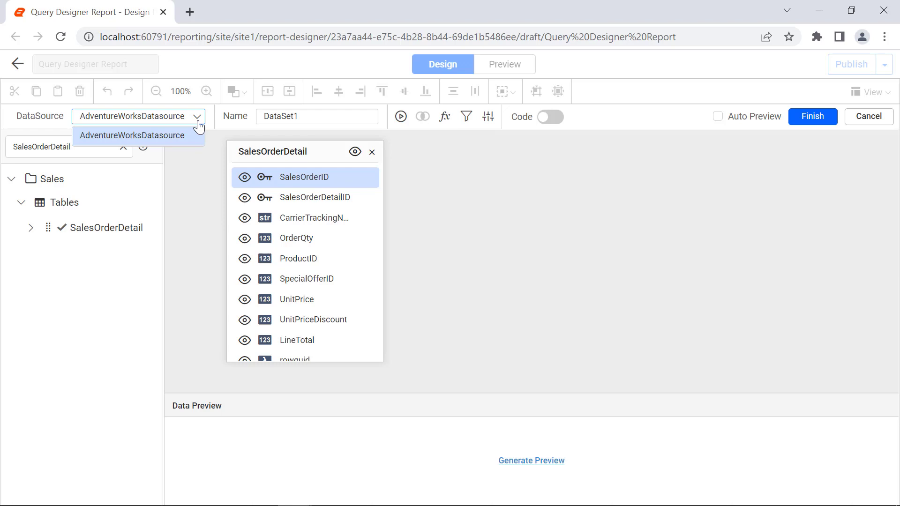
{"action": "left_click", "coordinate": [209, 128]}
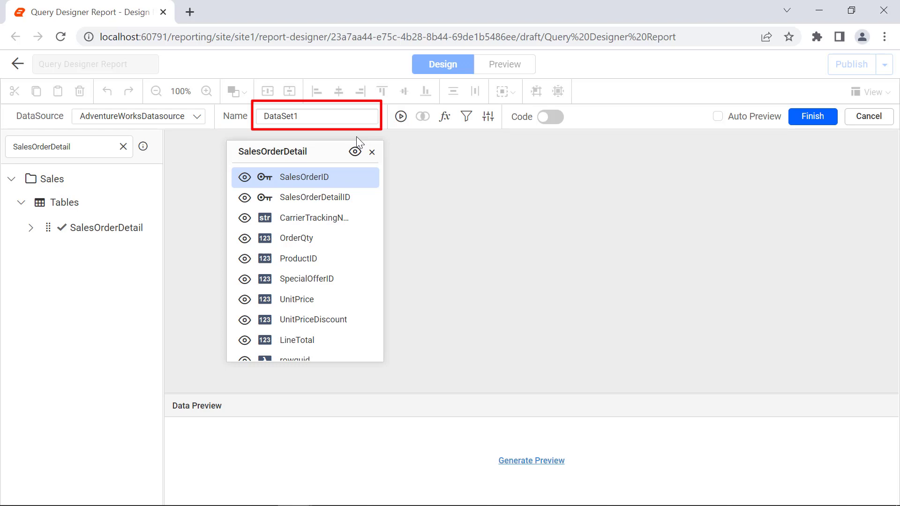
{"action": "left_click", "coordinate": [351, 113]}
{"action": "key", "text": "ctrl+a"}
{"action": "type", "text": "SalesD"}
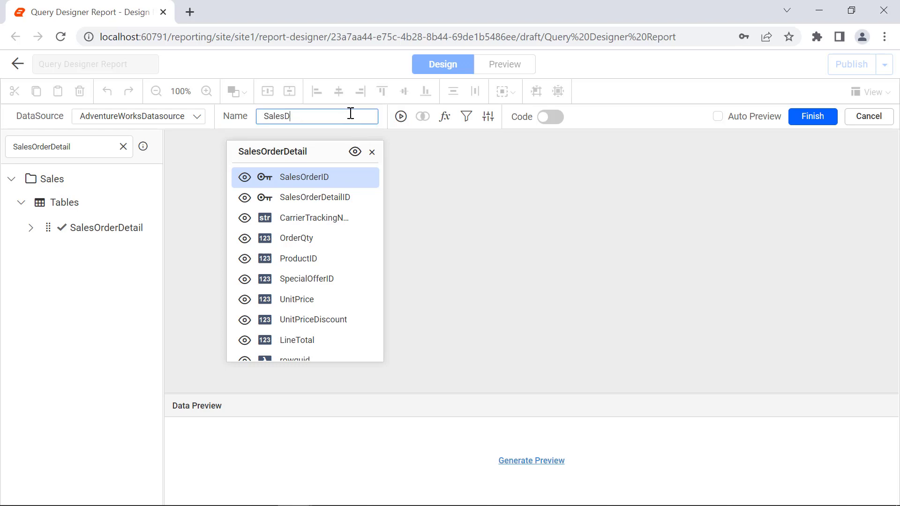
{"action": "type", "text": "ataset"}
{"action": "left_click", "coordinate": [361, 132]}
{"action": "left_click", "coordinate": [400, 116]}
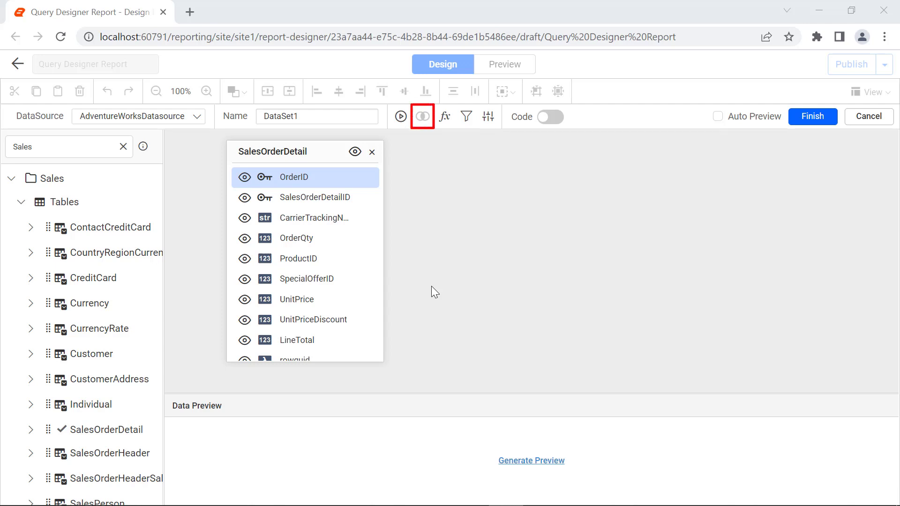
Step: Add the SalesOrderHeader table beside SalesOrderDetail and open their relation for editing in the Query Joiner
{"action": "left_click_drag", "start_coordinate": [108, 452], "coordinate": [416, 142]}
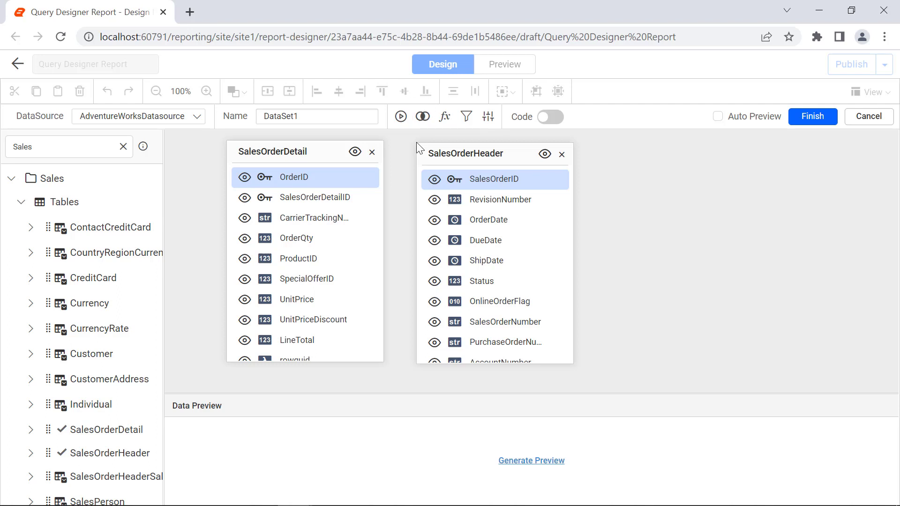
{"action": "left_click", "coordinate": [422, 117]}
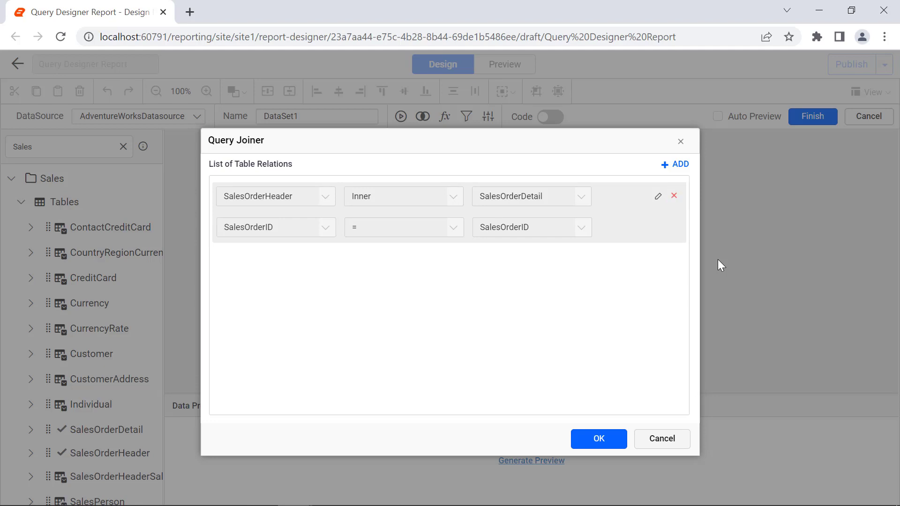
{"action": "left_click", "coordinate": [658, 197]}
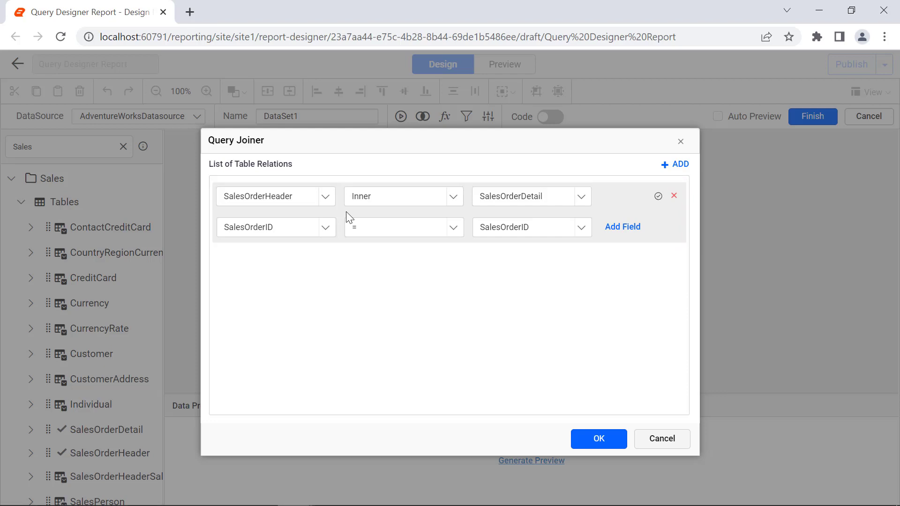
Step: Review the available choices for the relation's left table, join type and right table without changing them
{"action": "left_click", "coordinate": [325, 196]}
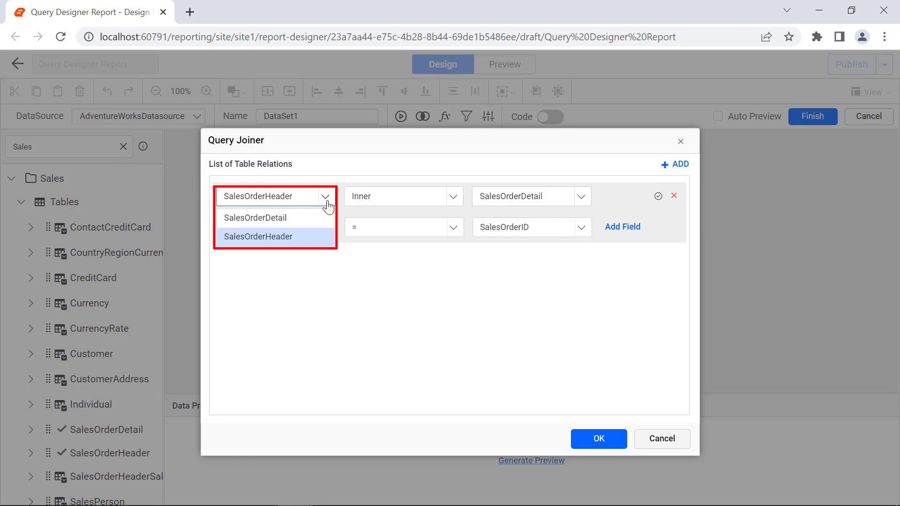
{"action": "left_click", "coordinate": [347, 209]}
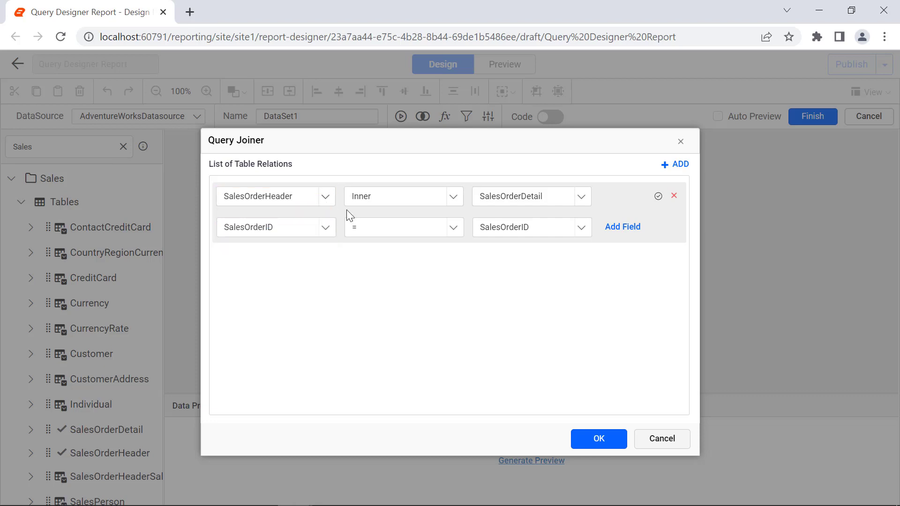
{"action": "left_click", "coordinate": [452, 200]}
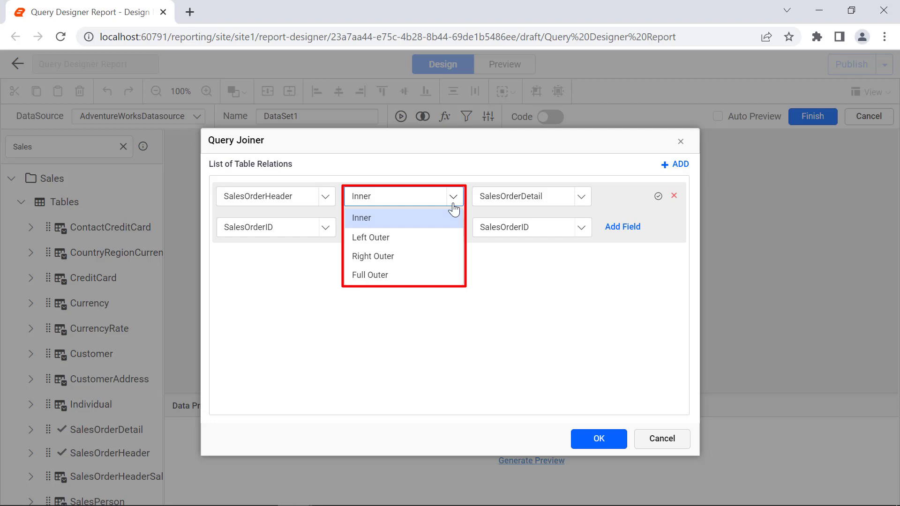
{"action": "left_click", "coordinate": [453, 206]}
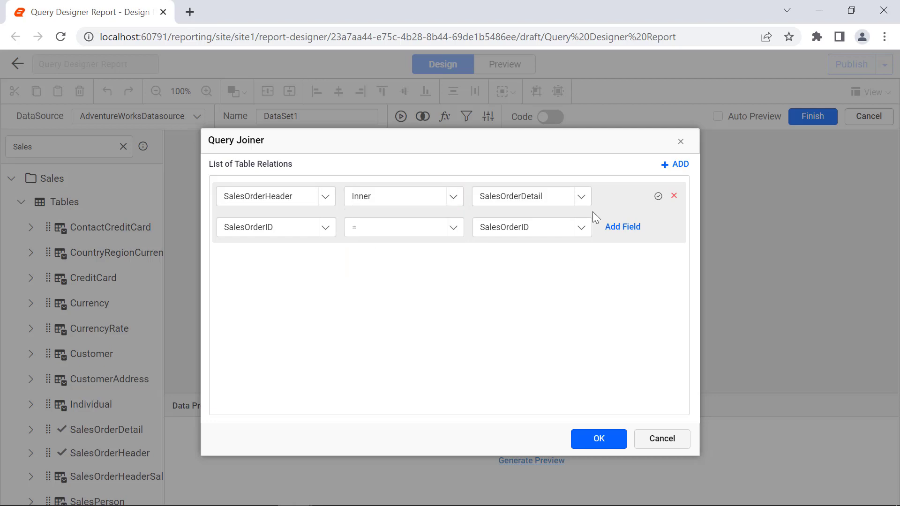
{"action": "left_click", "coordinate": [581, 197]}
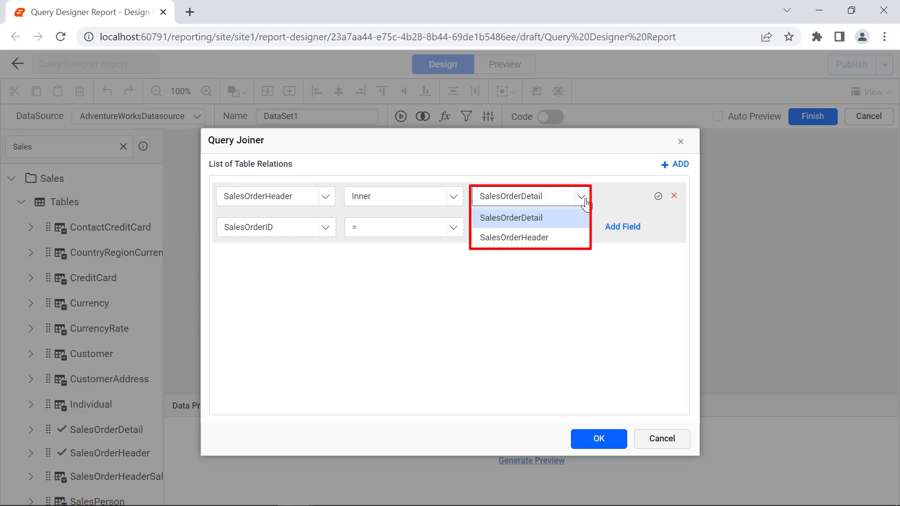
{"action": "left_click", "coordinate": [595, 213]}
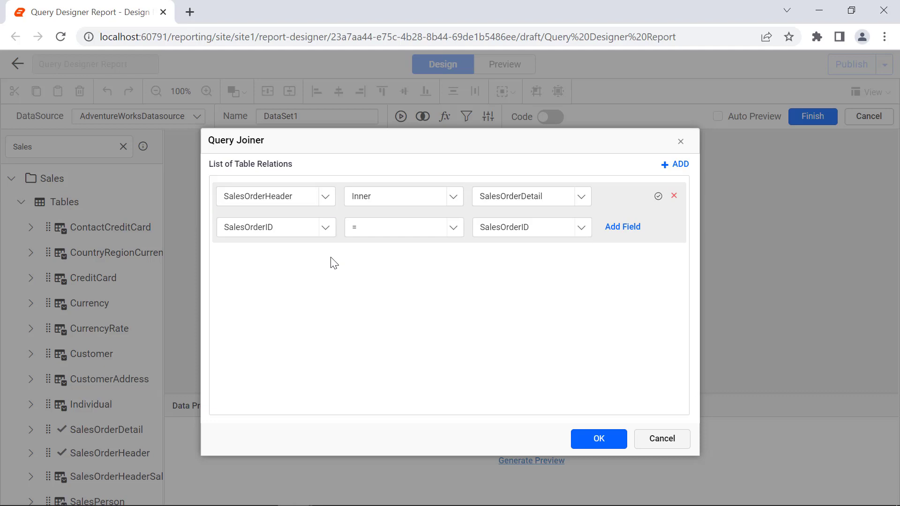
Step: Review the available left fields, comparison operators and right fields for the SalesOrderID join condition
{"action": "left_click", "coordinate": [325, 228]}
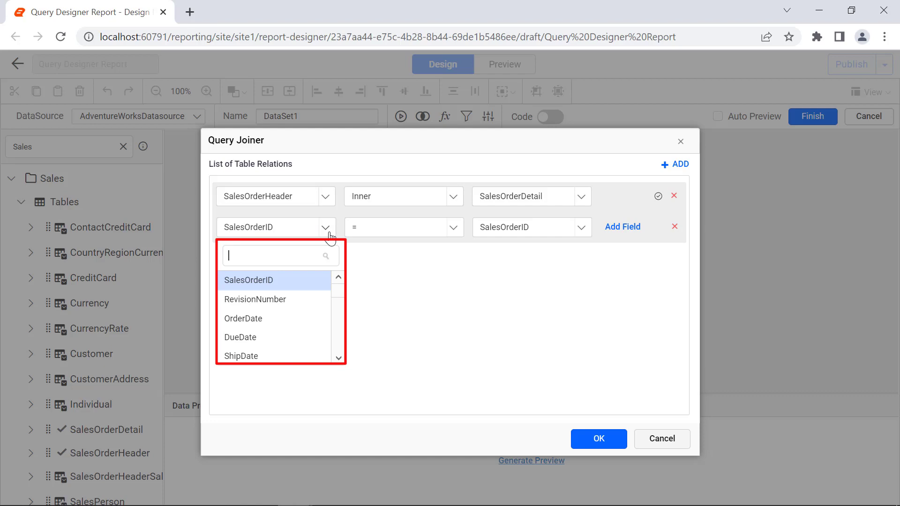
{"action": "left_click", "coordinate": [455, 258]}
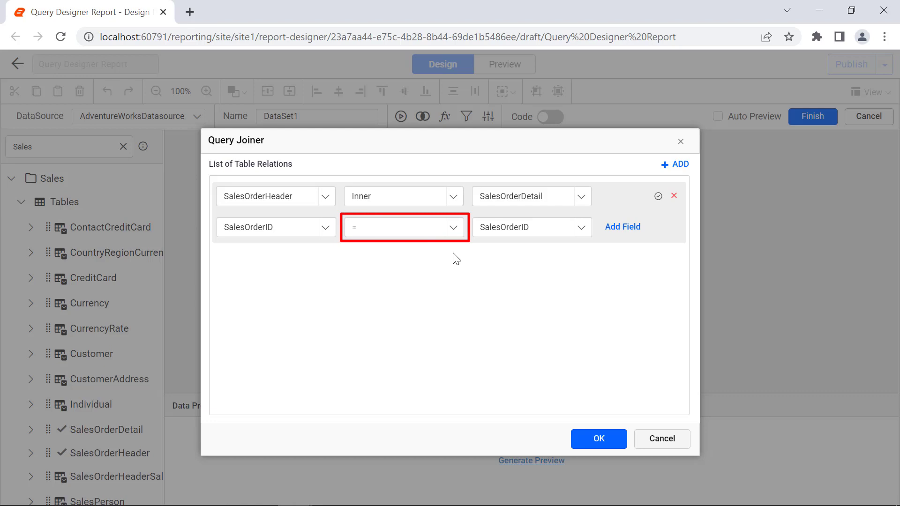
{"action": "left_click", "coordinate": [453, 228]}
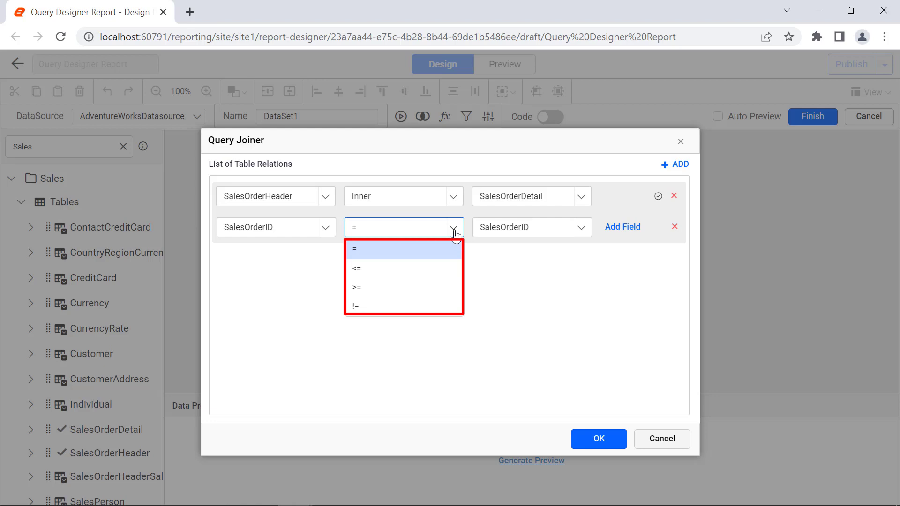
{"action": "left_click", "coordinate": [589, 259]}
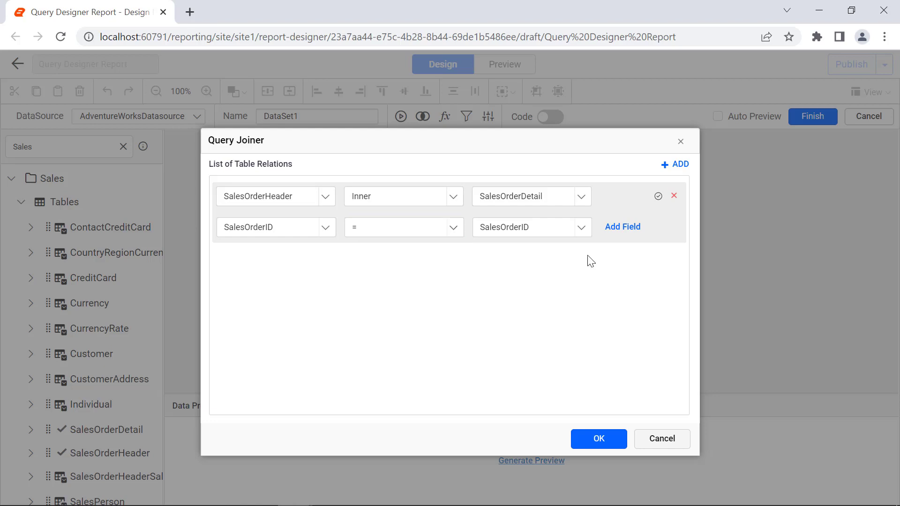
{"action": "left_click", "coordinate": [584, 235]}
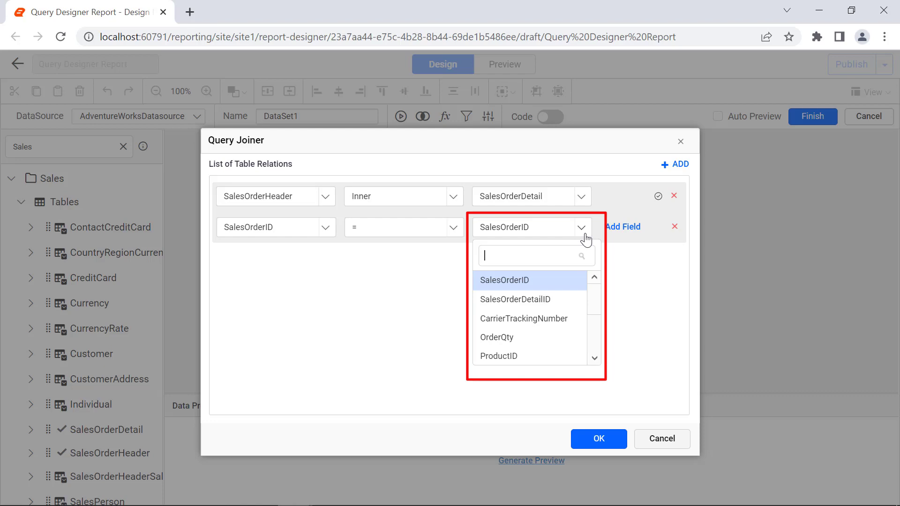
{"action": "left_click", "coordinate": [608, 261]}
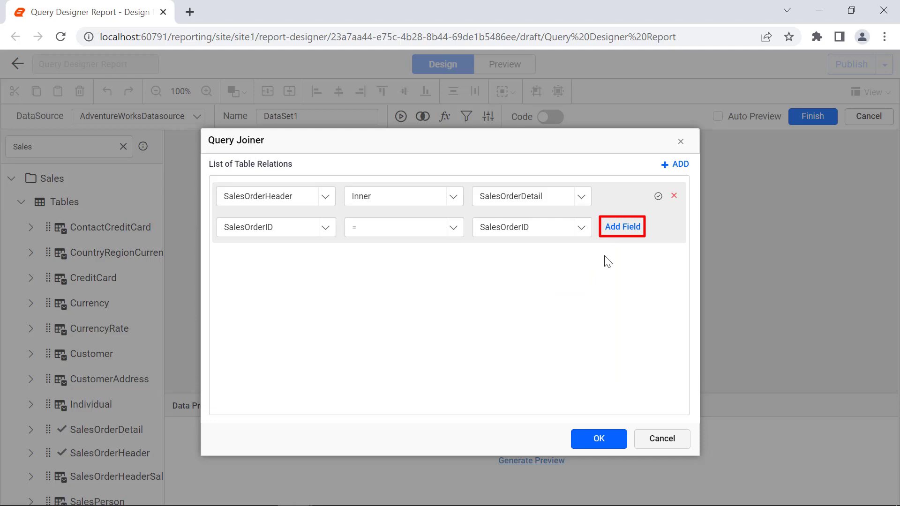
Step: Add a second join condition matching ModifiedDate = ModifiedDate, and remove it again
{"action": "left_click", "coordinate": [618, 227]}
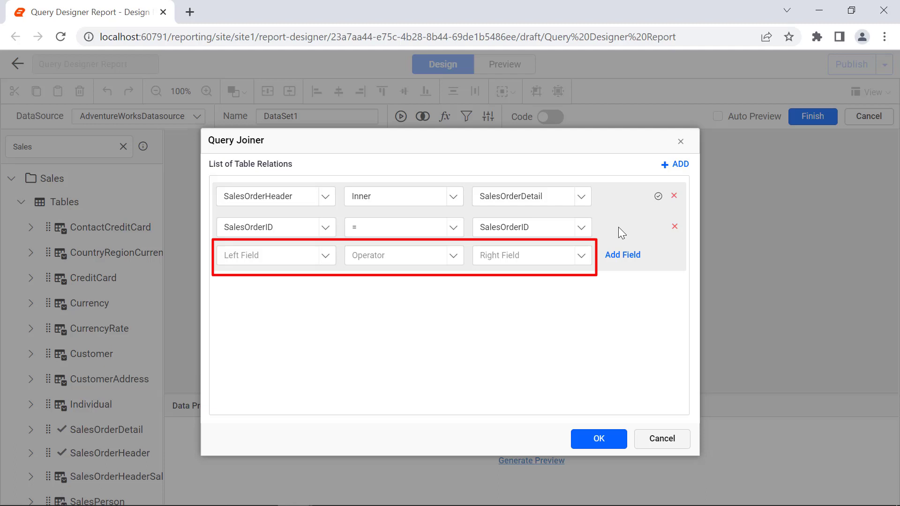
{"action": "left_click", "coordinate": [326, 256]}
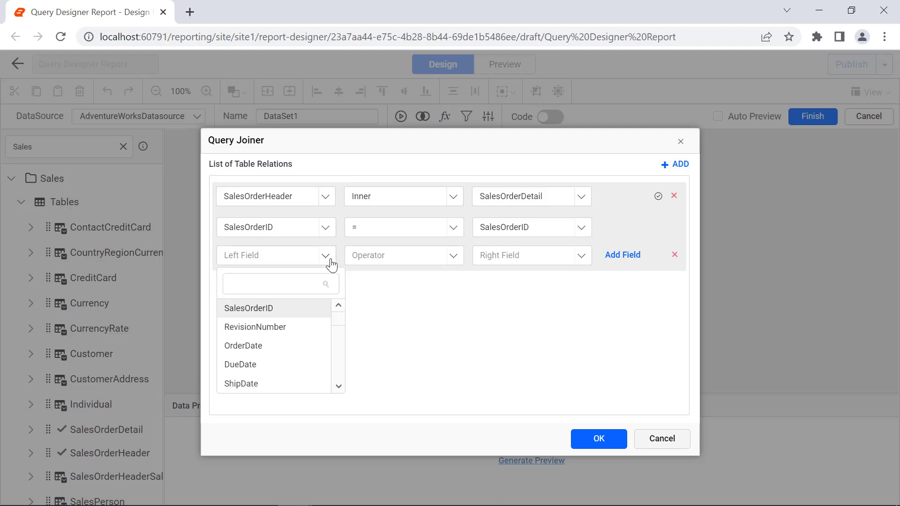
{"action": "scroll", "coordinate": [305, 320], "scroll_direction": "down", "scroll_amount": 10}
{"action": "left_click", "coordinate": [249, 384]}
{"action": "left_click", "coordinate": [453, 255]}
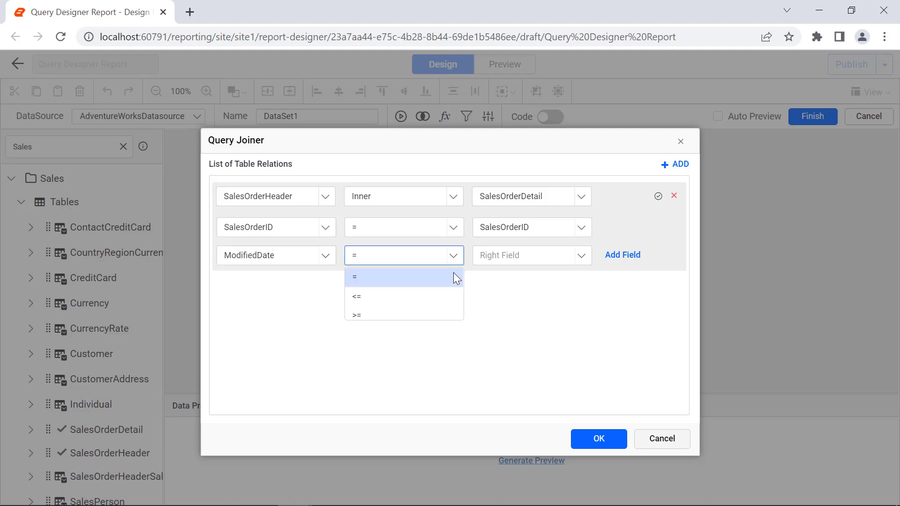
{"action": "left_click", "coordinate": [453, 276]}
{"action": "left_click", "coordinate": [580, 255]}
{"action": "left_click", "coordinate": [542, 382]}
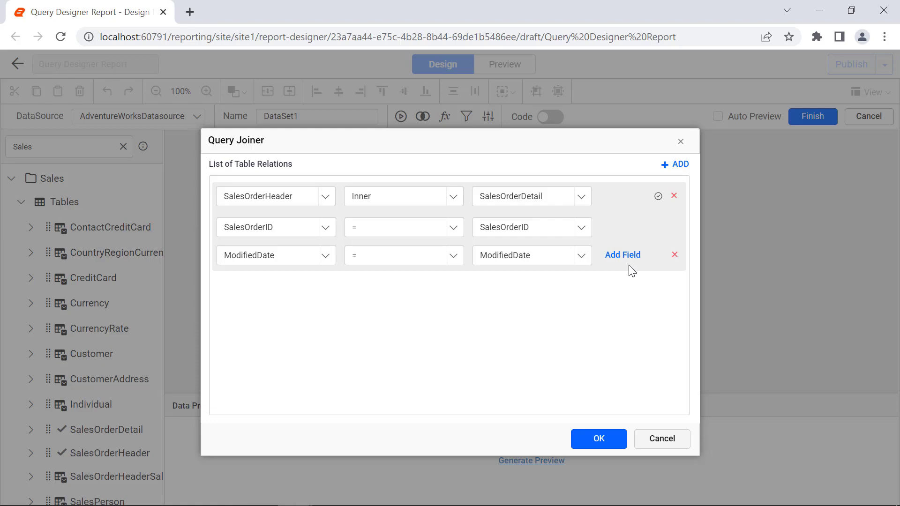
{"action": "left_click", "coordinate": [675, 255]}
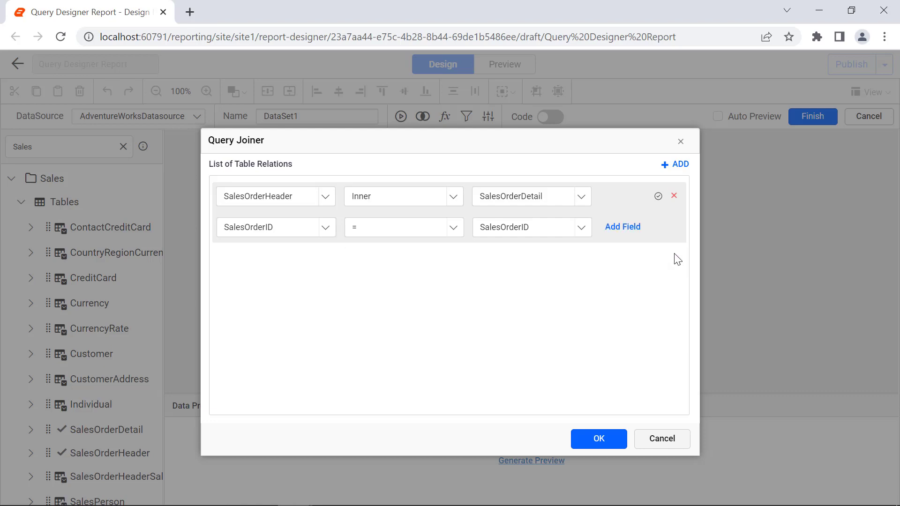
Step: Save and apply the inner join between SalesOrderHeader and SalesOrderDetail on SalesOrderID, and run the query
{"action": "left_click", "coordinate": [659, 197]}
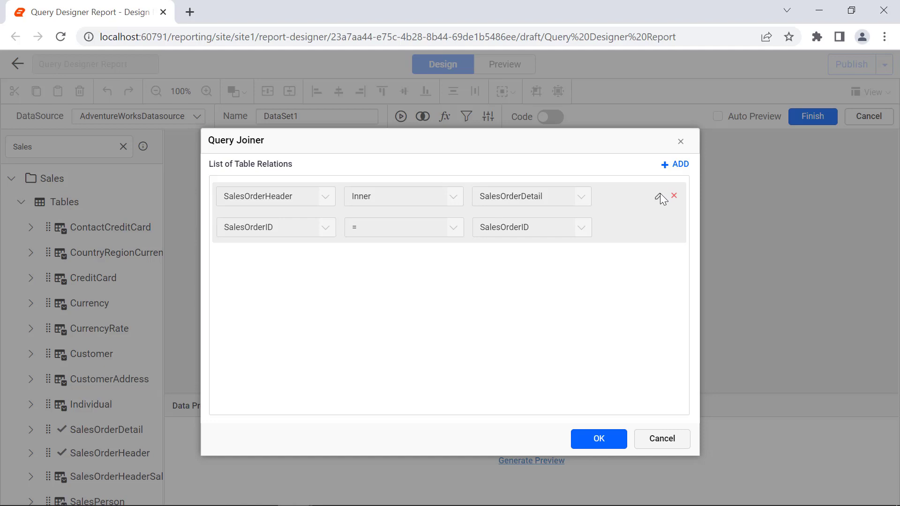
{"action": "left_click", "coordinate": [677, 166]}
{"action": "left_click", "coordinate": [600, 441]}
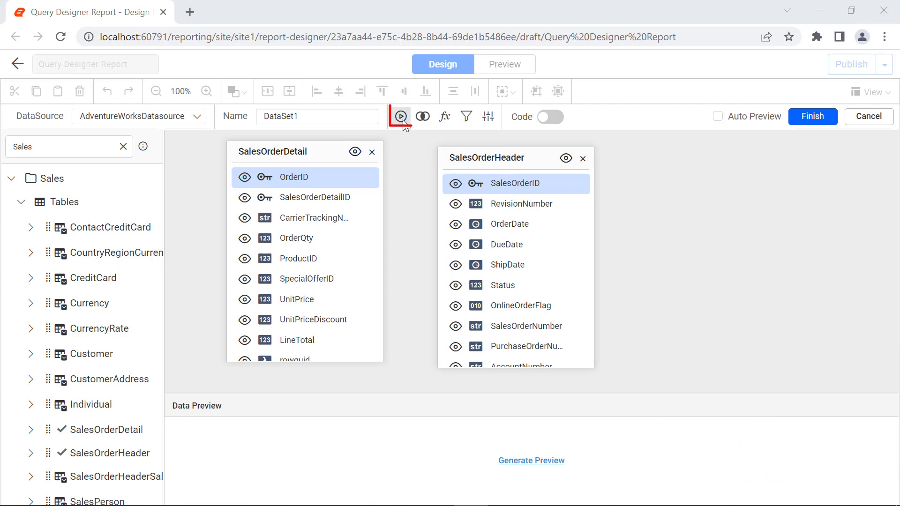
{"action": "left_click", "coordinate": [402, 120]}
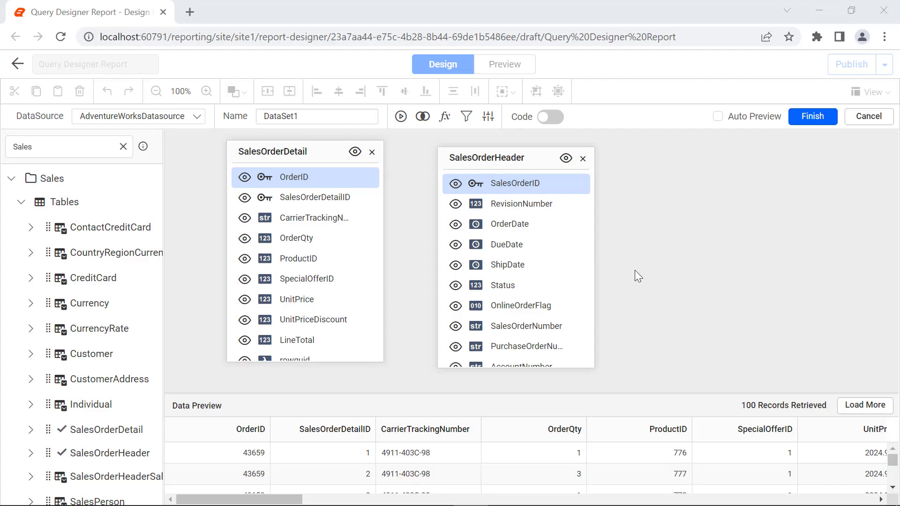
Step: Remove the SalesOrderHeader table from the design area and start a new query expression named AbsoluteUnitPrice
{"action": "left_click", "coordinate": [583, 161]}
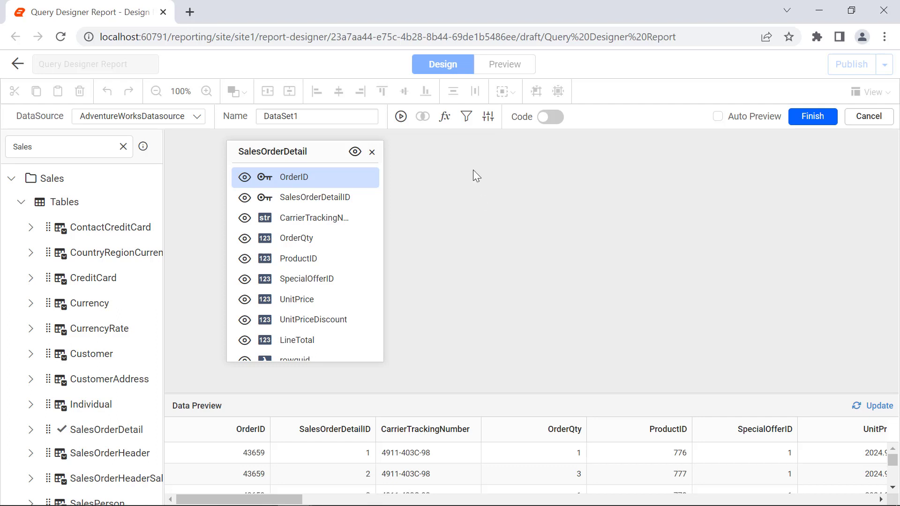
{"action": "left_click", "coordinate": [445, 117]}
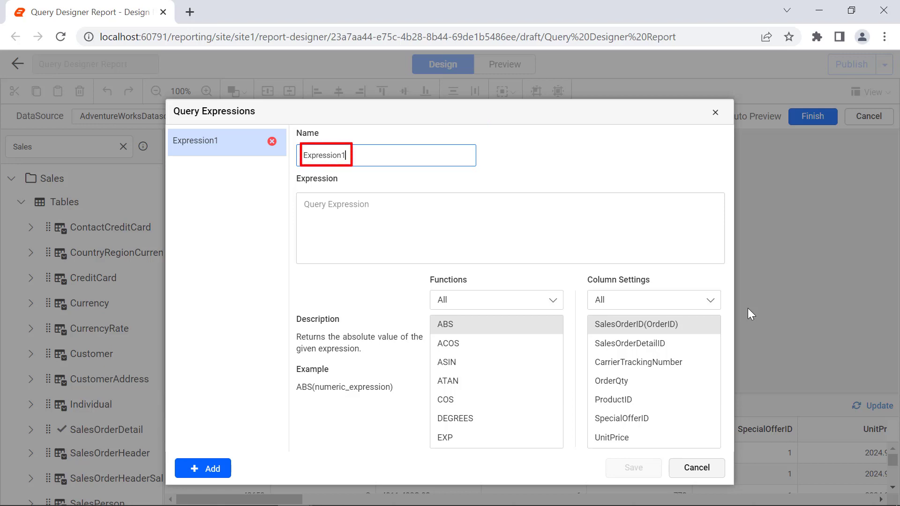
{"action": "double_click", "coordinate": [436, 160]}
{"action": "type", "text": "Absolut"}
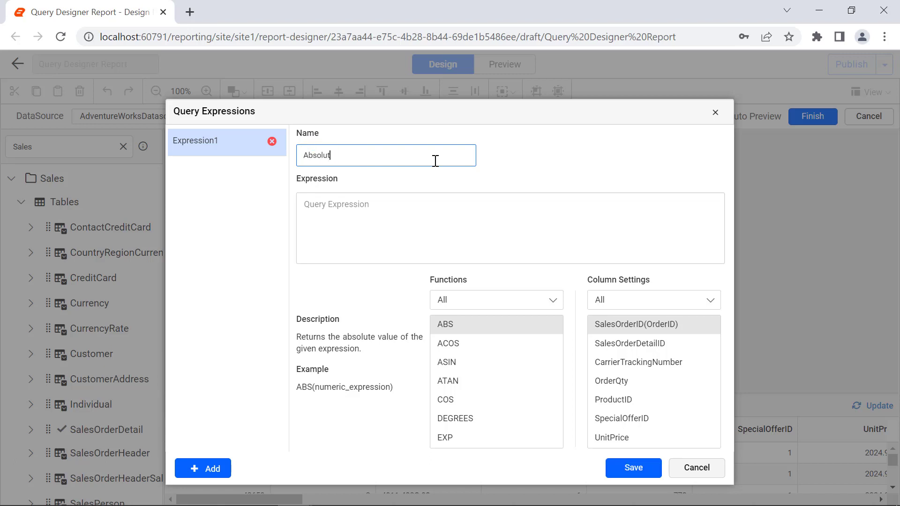
{"action": "type", "text": "eUnitPrice"}
{"action": "left_click", "coordinate": [445, 181]}
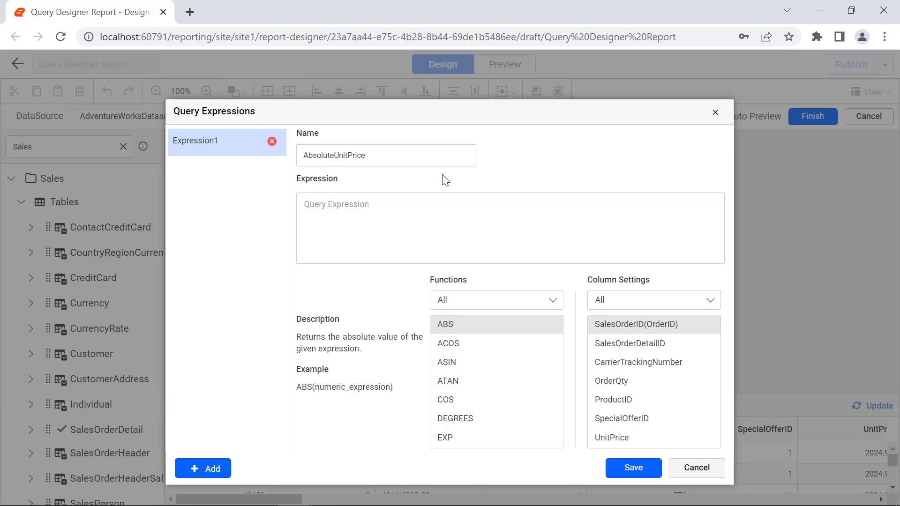
Step: Define the expression as ABS([UnitPrice]) from the function and column lists, save it, and check the column list
{"action": "double_click", "coordinate": [472, 325]}
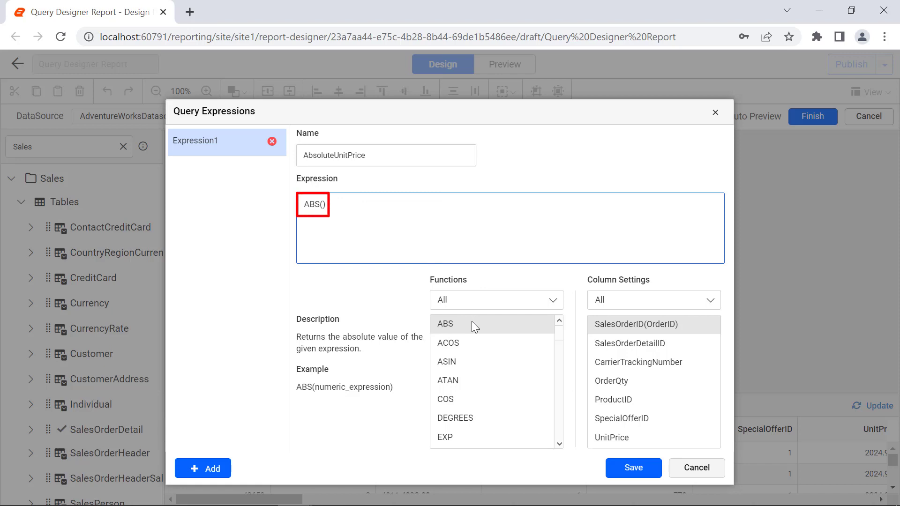
{"action": "double_click", "coordinate": [604, 434]}
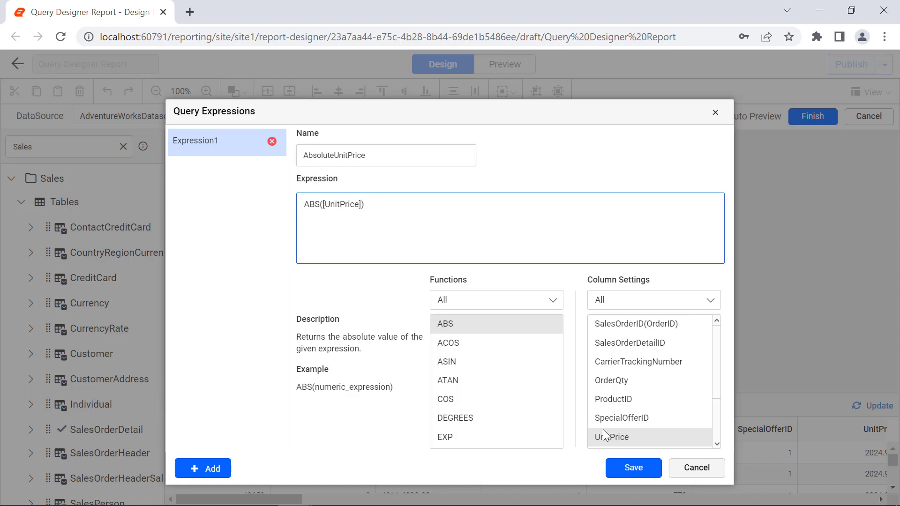
{"action": "left_click", "coordinate": [613, 468]}
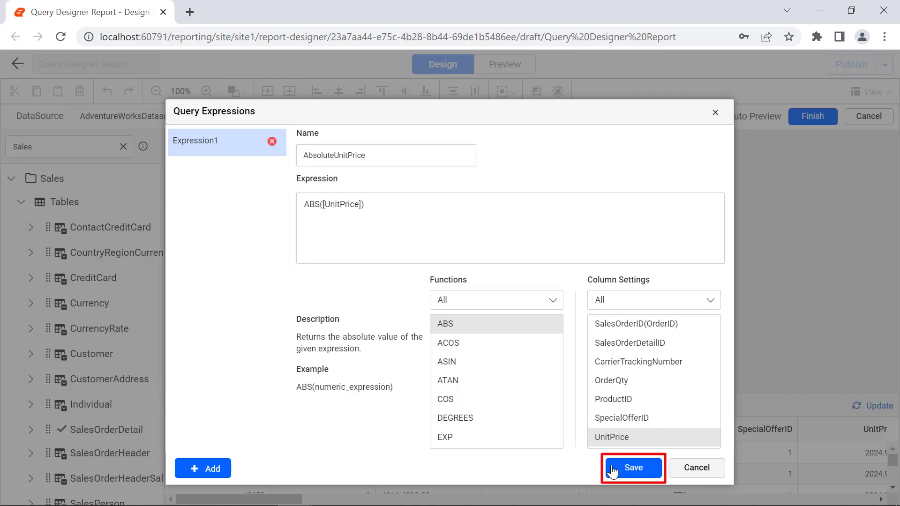
{"action": "left_click", "coordinate": [613, 469]}
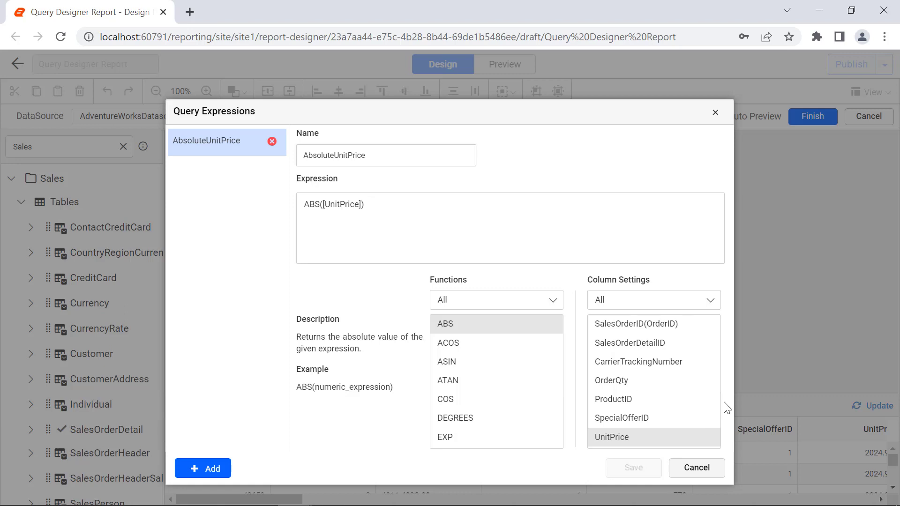
{"action": "scroll", "coordinate": [696, 397], "scroll_direction": "down", "scroll_amount": 2}
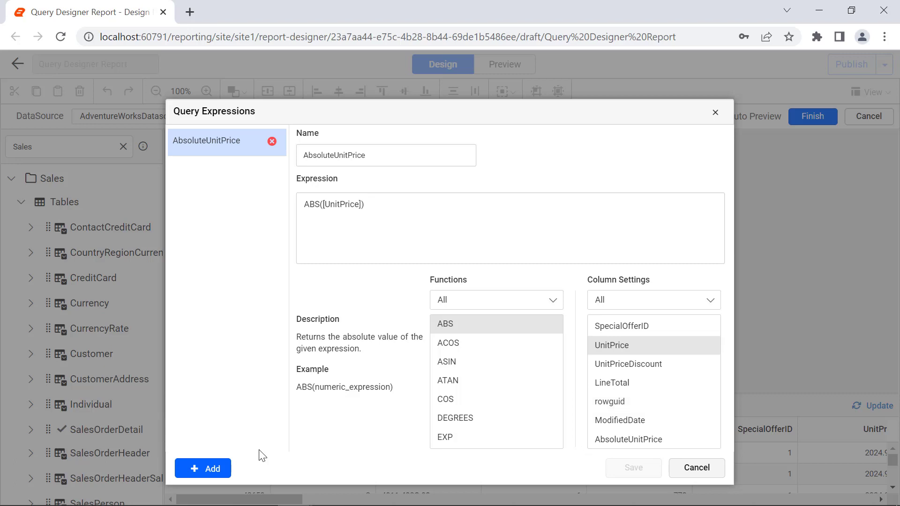
Step: Add and save a second expression named ModifiedYear with the formula YEAR([ModifiedDate]), and run the query
{"action": "left_click", "coordinate": [225, 473]}
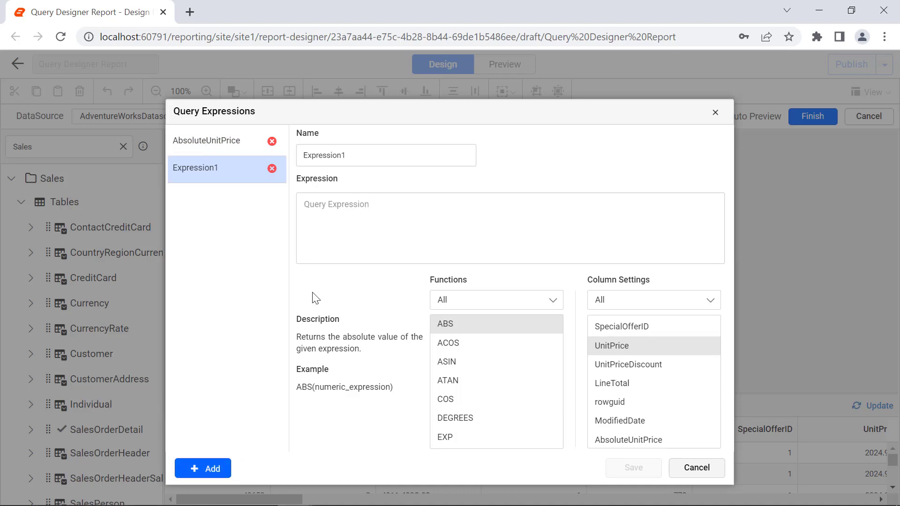
{"action": "double_click", "coordinate": [358, 156]}
{"action": "type", "text": "ModifiedYear"}
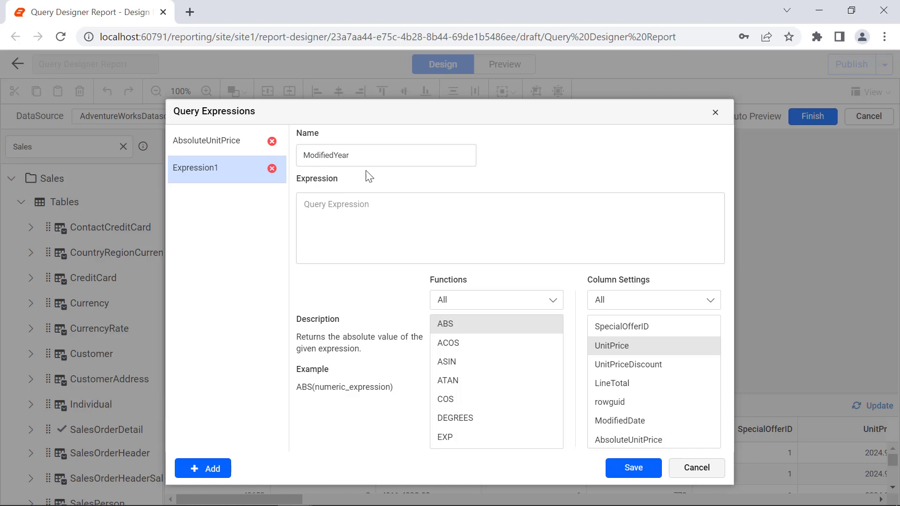
{"action": "left_click", "coordinate": [371, 206]}
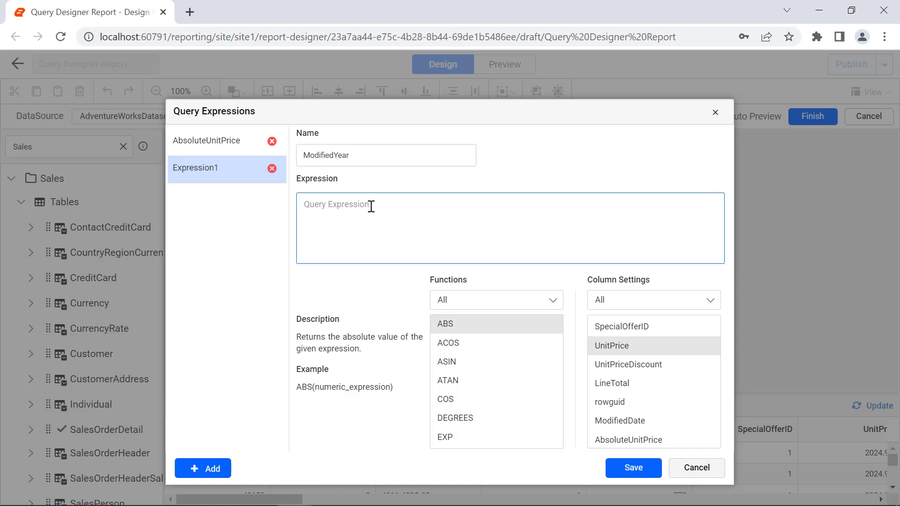
{"action": "type", "text": "YEAR([ModifiedDate])"}
{"action": "left_click", "coordinate": [612, 469]}
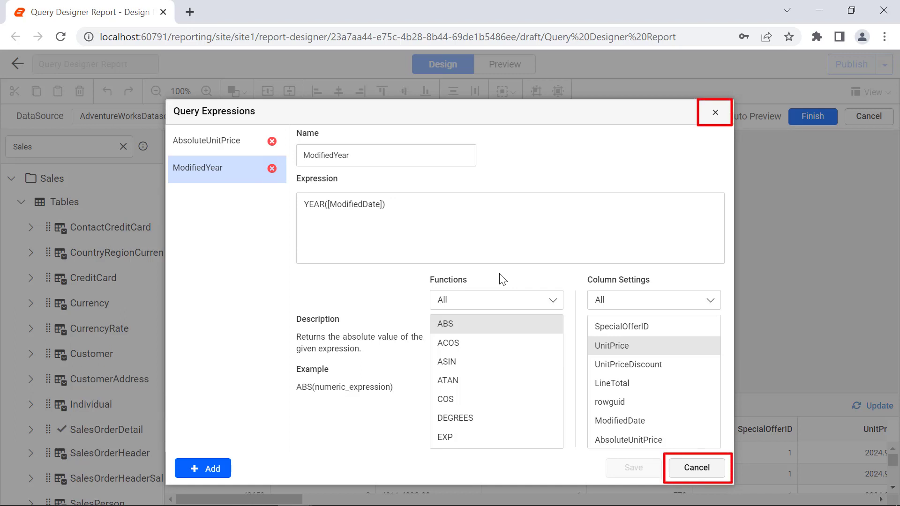
{"action": "left_click", "coordinate": [714, 115]}
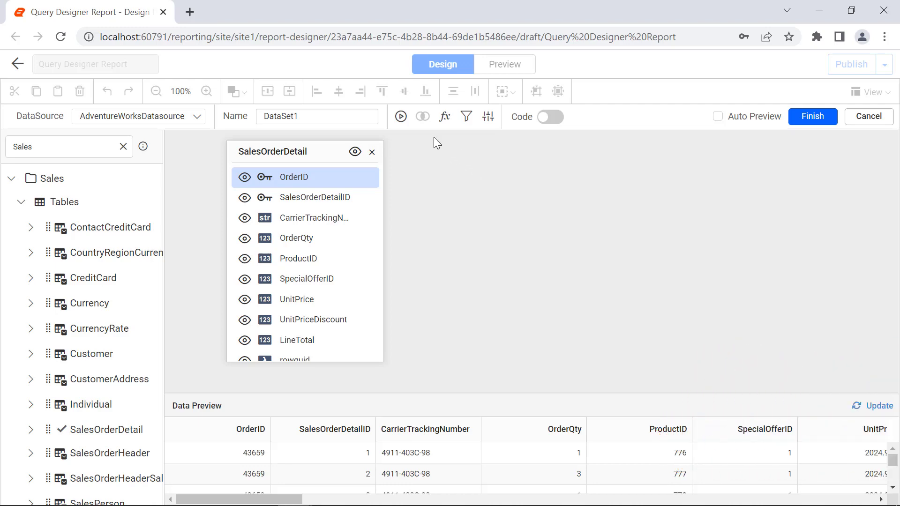
{"action": "left_click", "coordinate": [403, 122]}
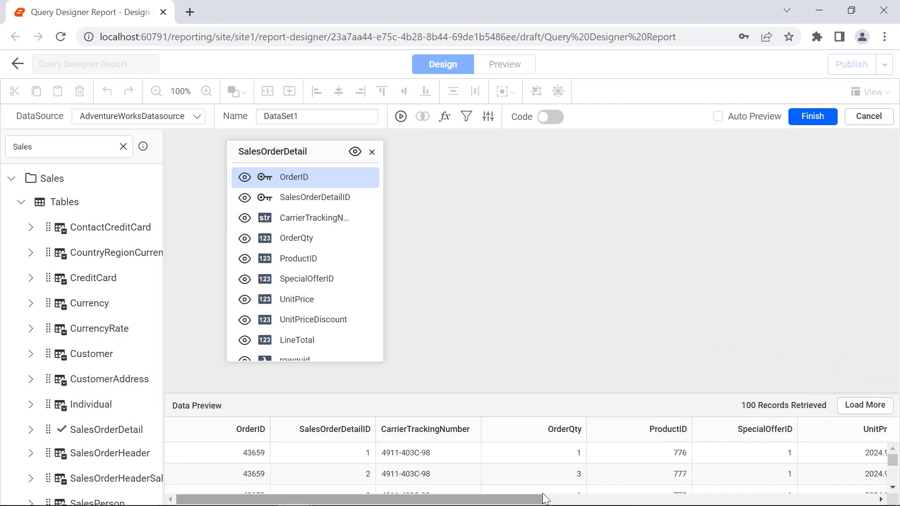
Step: Add a query filter on the SalesOrderDetailID column using the Equals operator
{"action": "left_click_drag", "start_coordinate": [544, 498], "coordinate": [880, 500]}
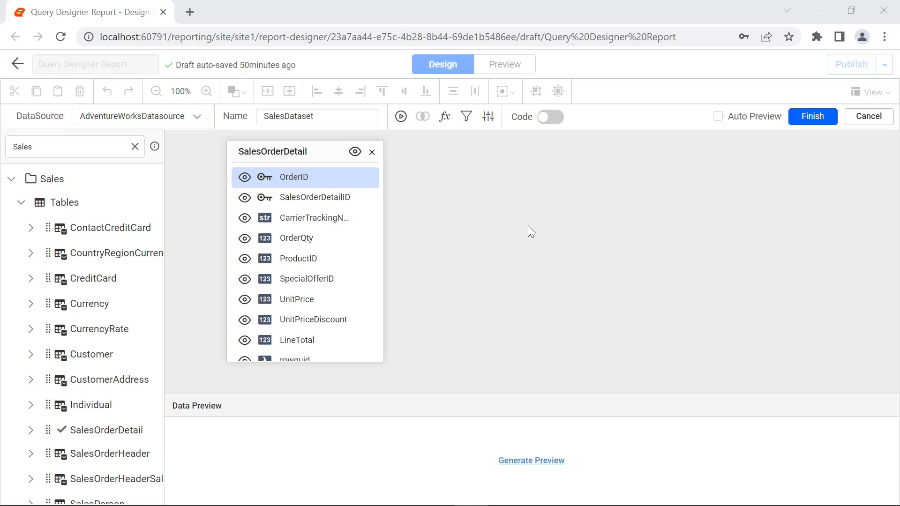
{"action": "left_click", "coordinate": [469, 123]}
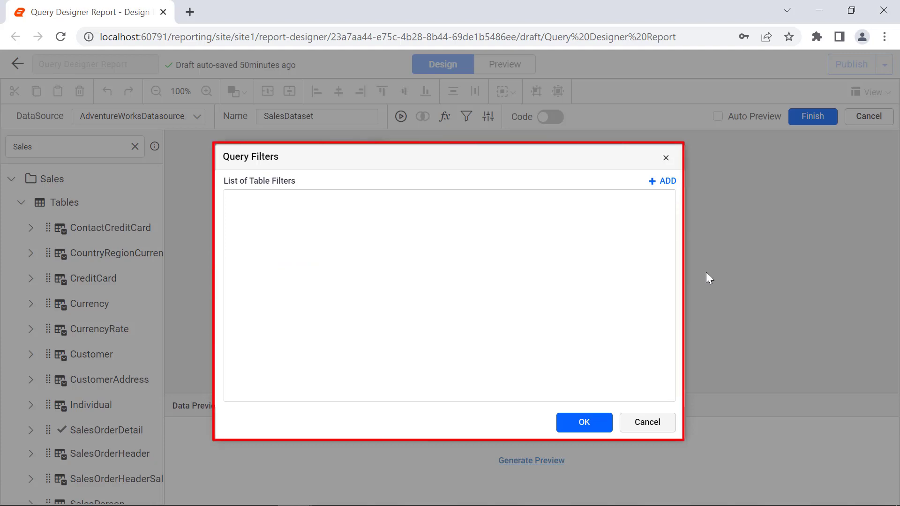
{"action": "left_click", "coordinate": [665, 182]}
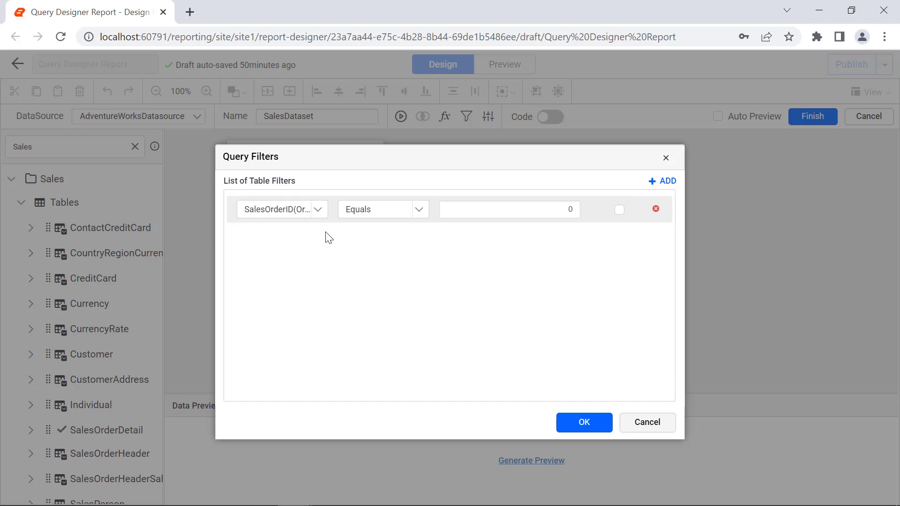
{"action": "left_click", "coordinate": [315, 211]}
{"action": "left_click", "coordinate": [313, 280]}
{"action": "left_click", "coordinate": [425, 217]}
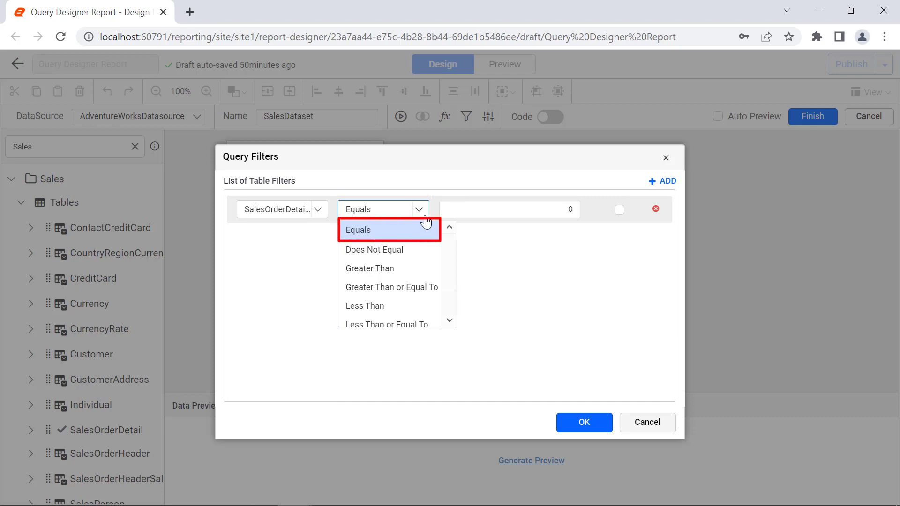
{"action": "left_click", "coordinate": [576, 240]}
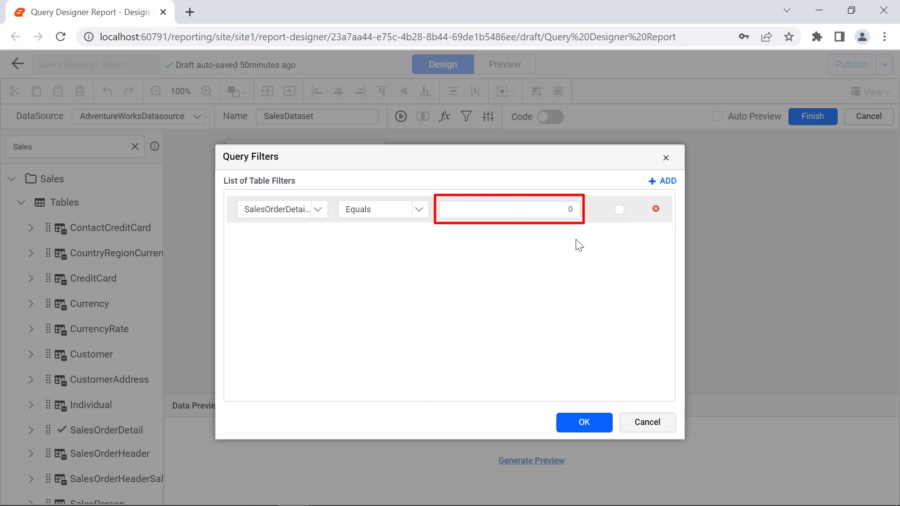
Step: Set the filter value to 1 with the parameter option enabled, apply the filter and run the query
{"action": "left_click", "coordinate": [572, 213]}
{"action": "key", "text": "BackSpace"}
{"action": "type", "text": "1"}
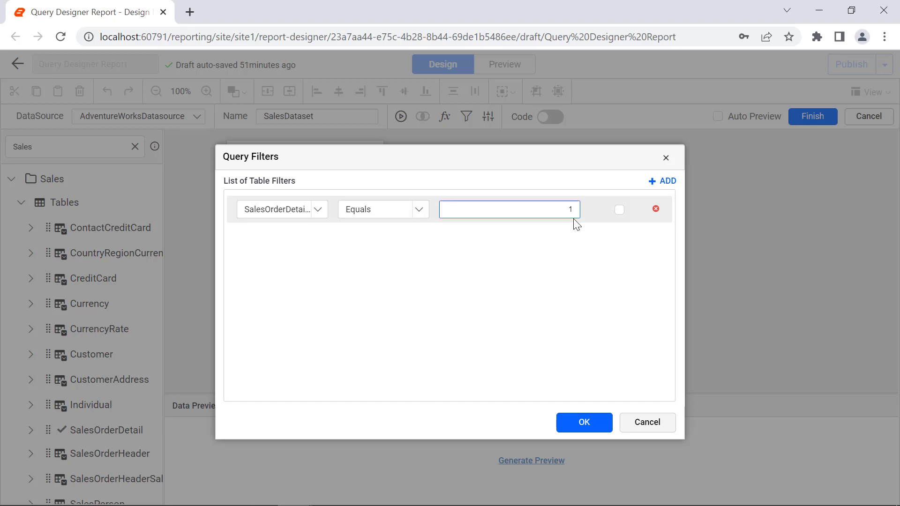
{"action": "left_click", "coordinate": [580, 230]}
{"action": "left_click", "coordinate": [618, 211]}
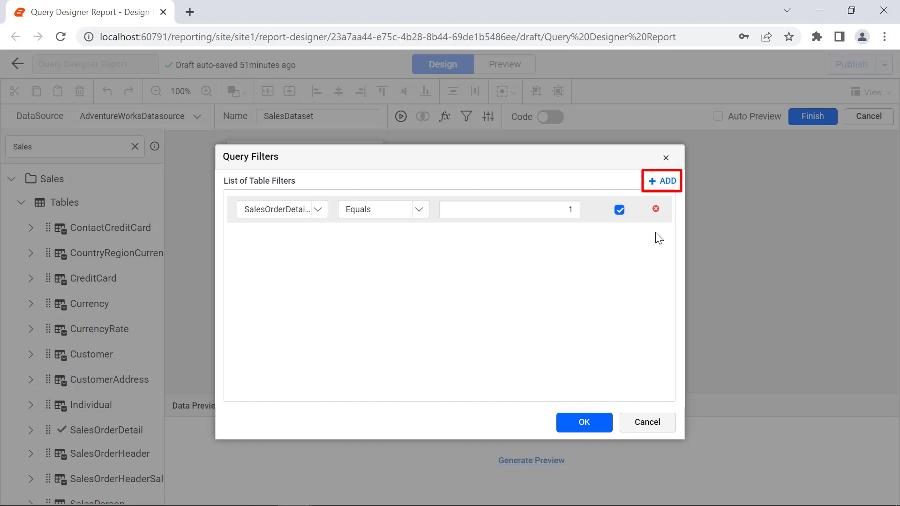
{"action": "left_click", "coordinate": [605, 424]}
{"action": "left_click", "coordinate": [404, 118]}
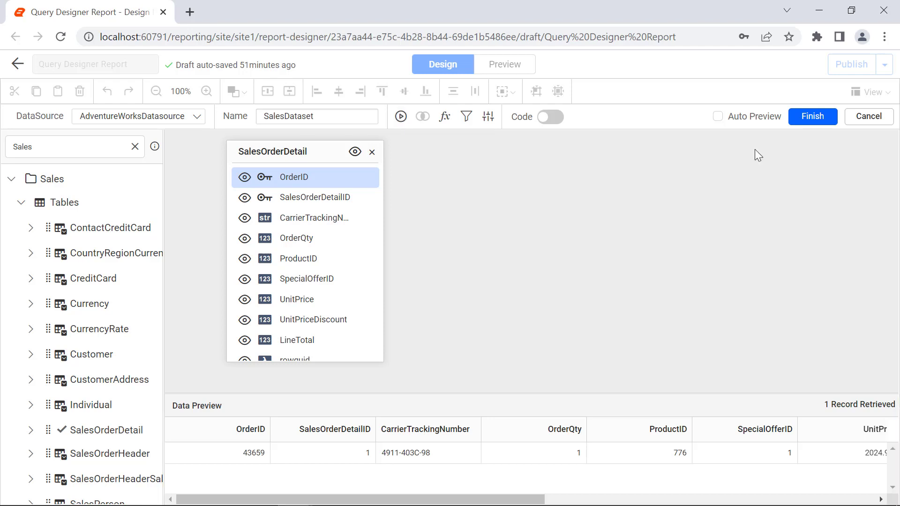
Step: Finish the dataset, check the report parameters and reopen SalesDataset for editing in the query designer
{"action": "left_click", "coordinate": [802, 123]}
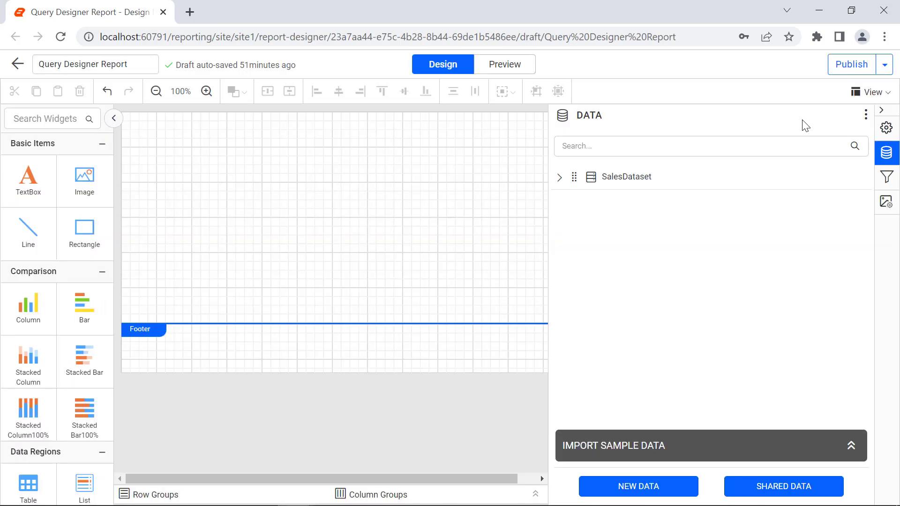
{"action": "left_click", "coordinate": [880, 181]}
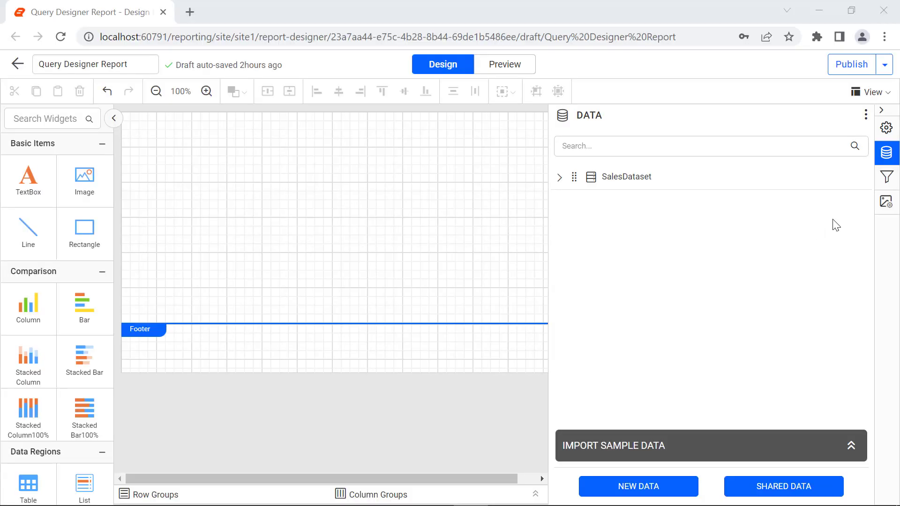
{"action": "left_click", "coordinate": [858, 178]}
{"action": "left_click", "coordinate": [850, 197]}
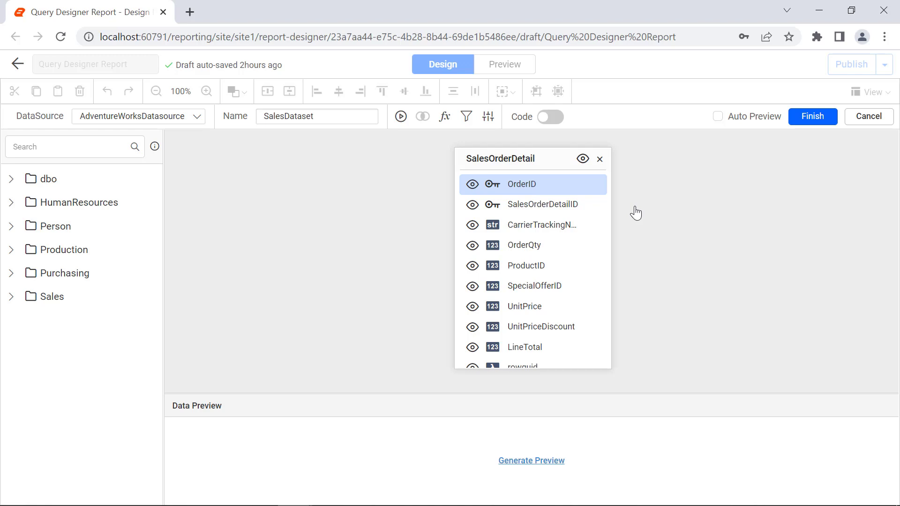
{"action": "left_click", "coordinate": [488, 117]}
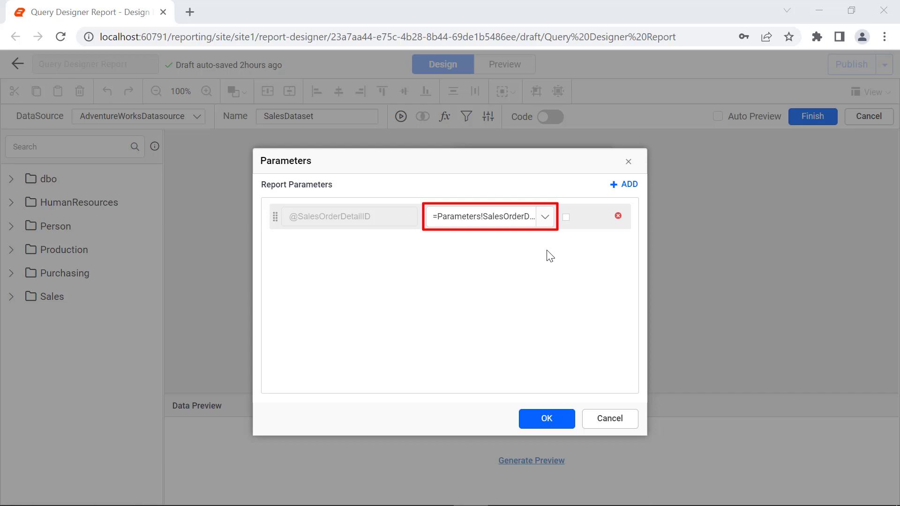
{"action": "left_click", "coordinate": [545, 217]}
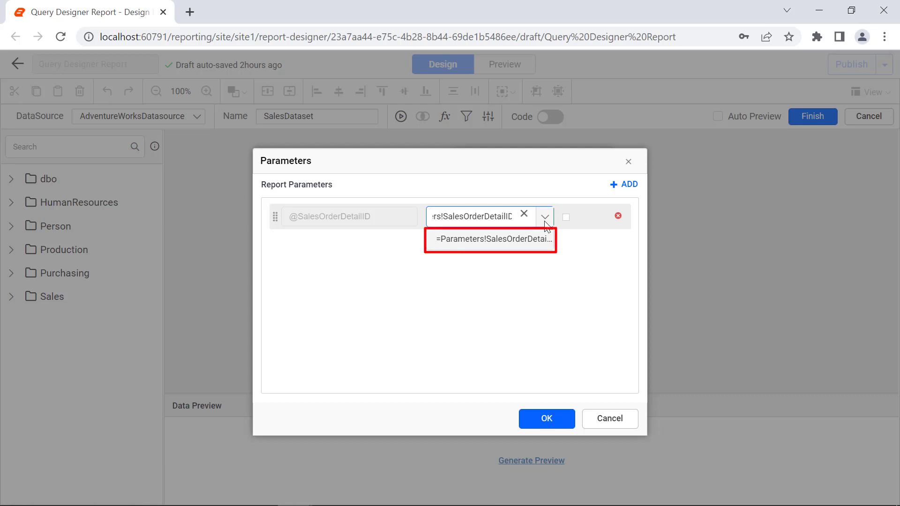
{"action": "left_click", "coordinate": [497, 240]}
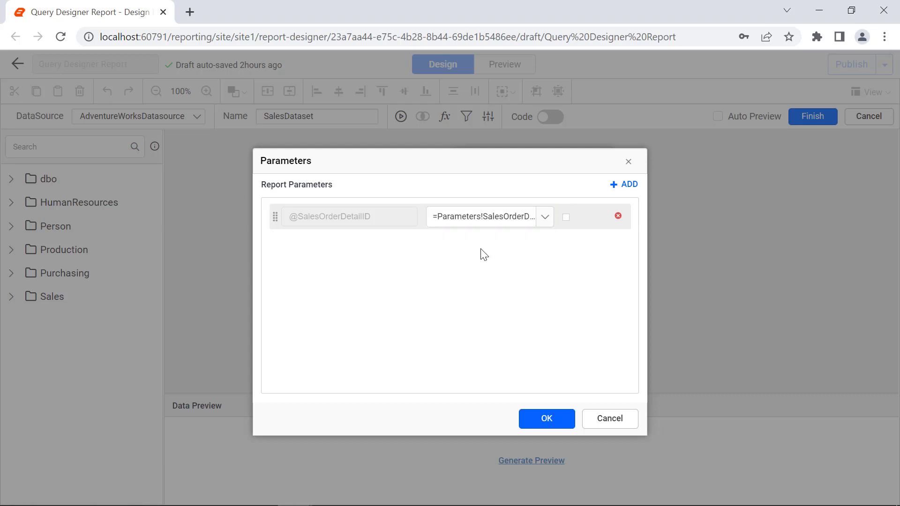
{"action": "left_click", "coordinate": [502, 219]}
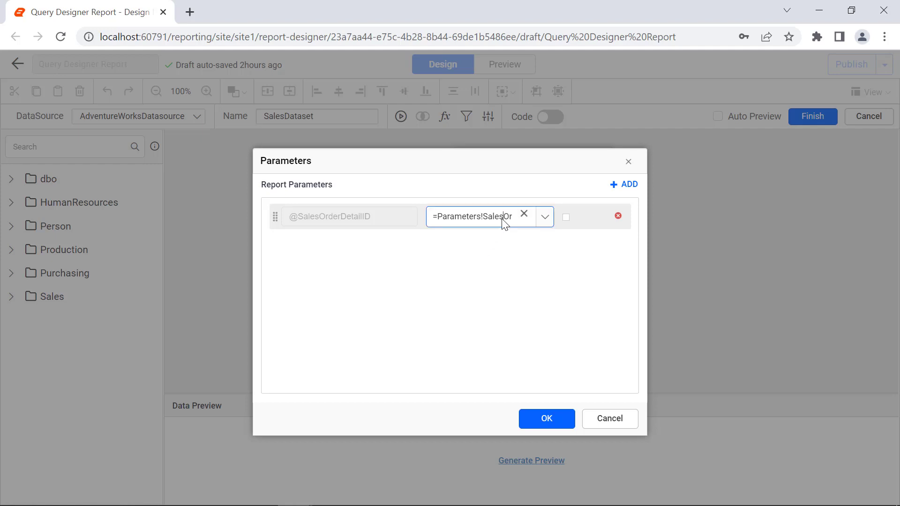
{"action": "left_click", "coordinate": [524, 213]}
{"action": "type", "text": "1"}
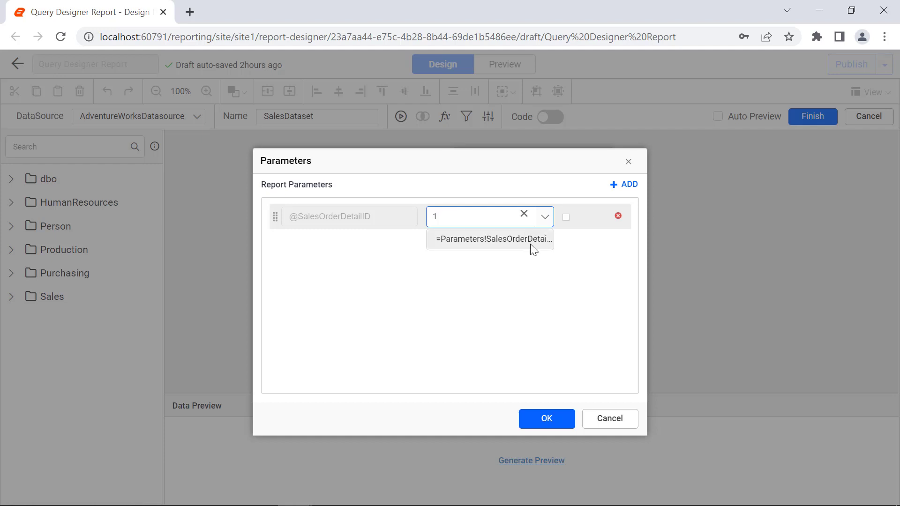
{"action": "left_click", "coordinate": [536, 257]}
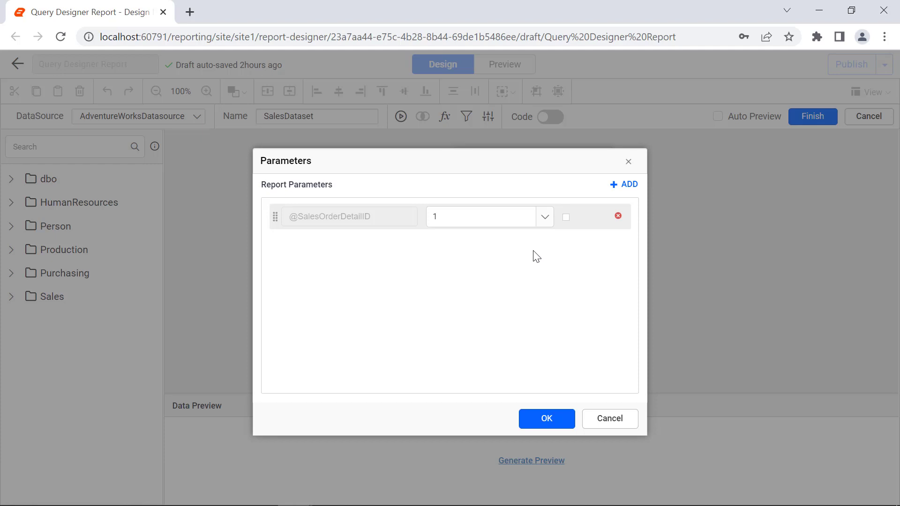
{"action": "left_click", "coordinate": [566, 218]}
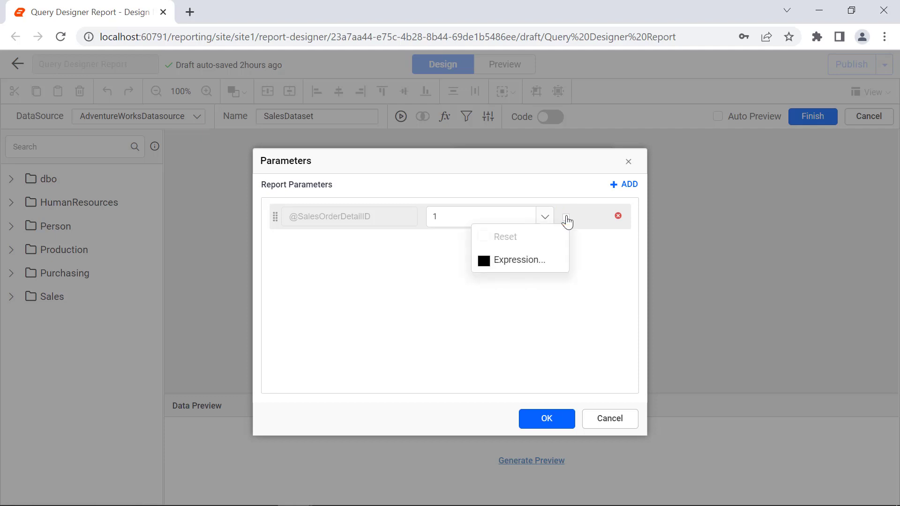
{"action": "left_click", "coordinate": [557, 267]}
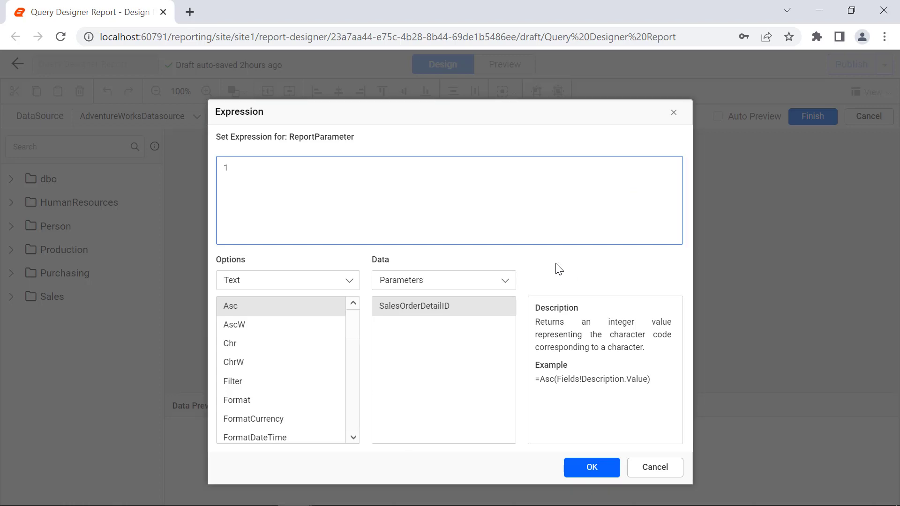
{"action": "left_click", "coordinate": [603, 468]}
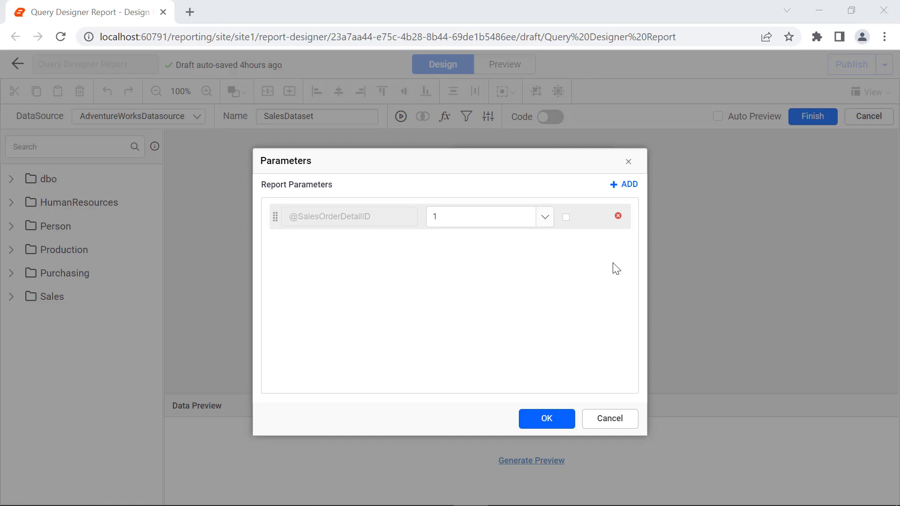
{"action": "left_click", "coordinate": [628, 190]}
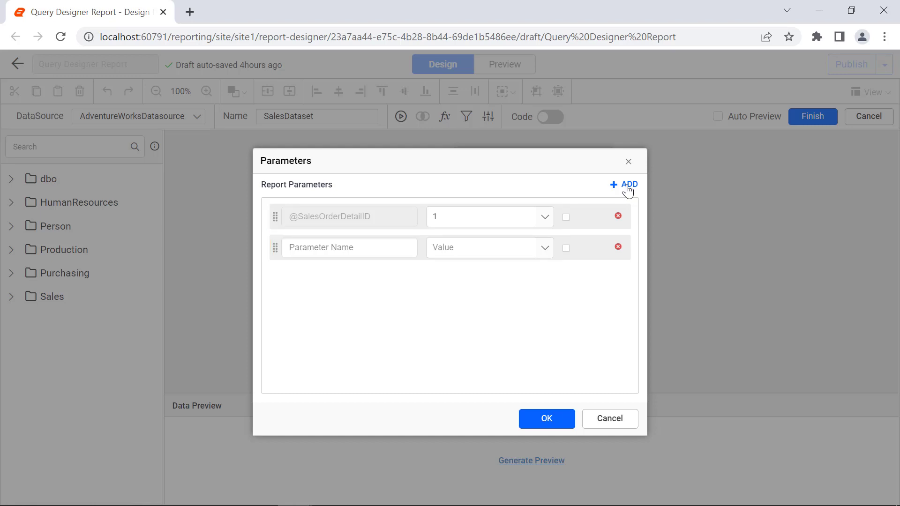
{"action": "left_click", "coordinate": [404, 247]}
{"action": "type", "text": "SalesOrderID"}
{"action": "key", "text": "Tab"}
{"action": "type", "text": "43659"}
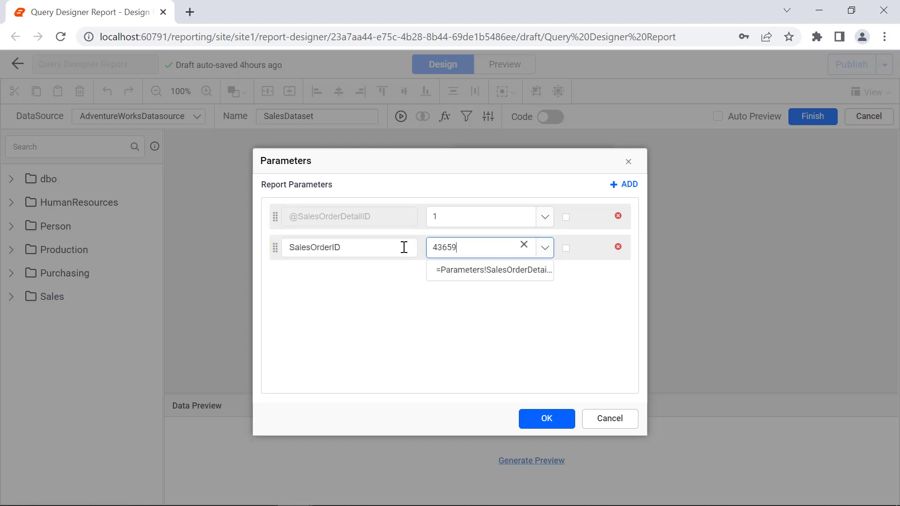
{"action": "left_click", "coordinate": [414, 274]}
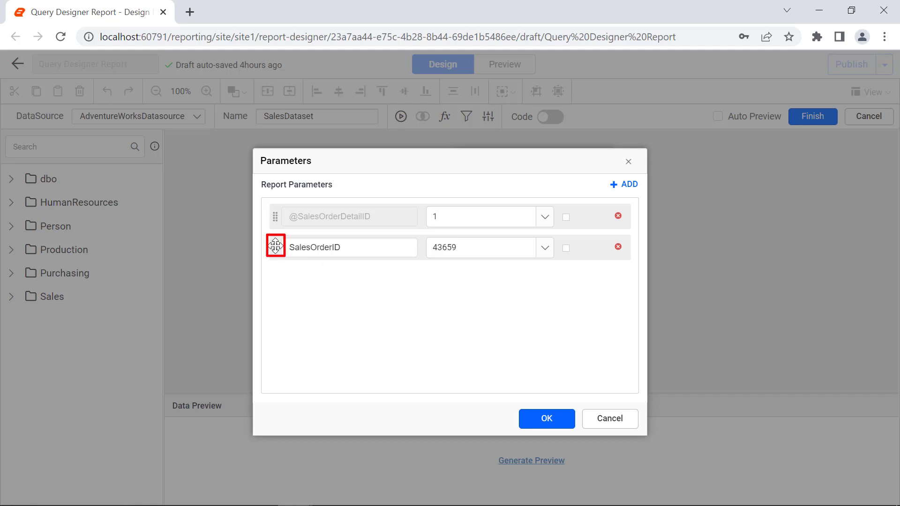
{"action": "left_click_drag", "start_coordinate": [275, 245], "coordinate": [273, 215]}
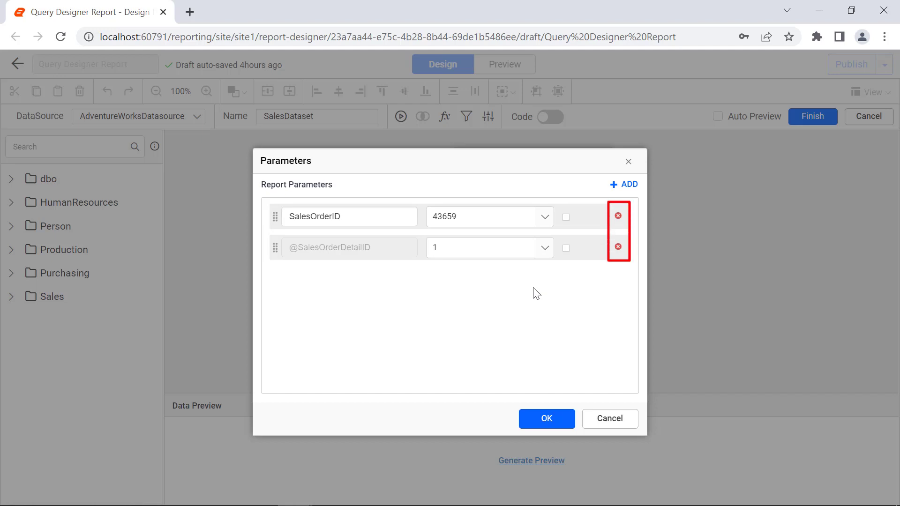
{"action": "left_click", "coordinate": [547, 419]}
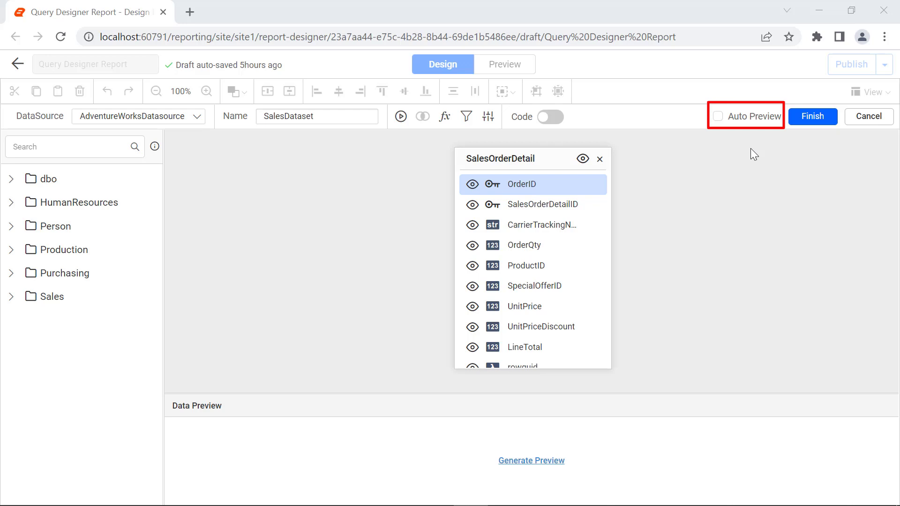
Step: Enable Auto Preview for the query, finish the dataset and expand SalesDataset to list its fields
{"action": "left_click", "coordinate": [719, 118]}
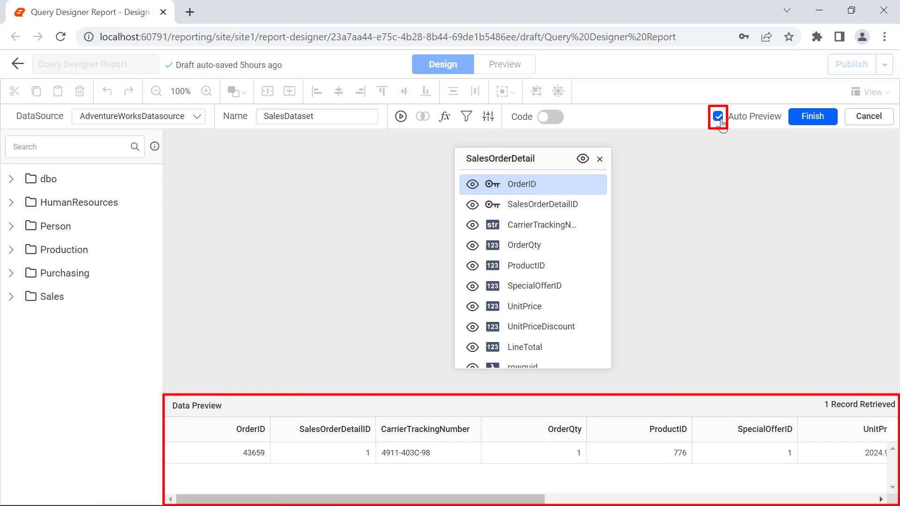
{"action": "left_click", "coordinate": [824, 123]}
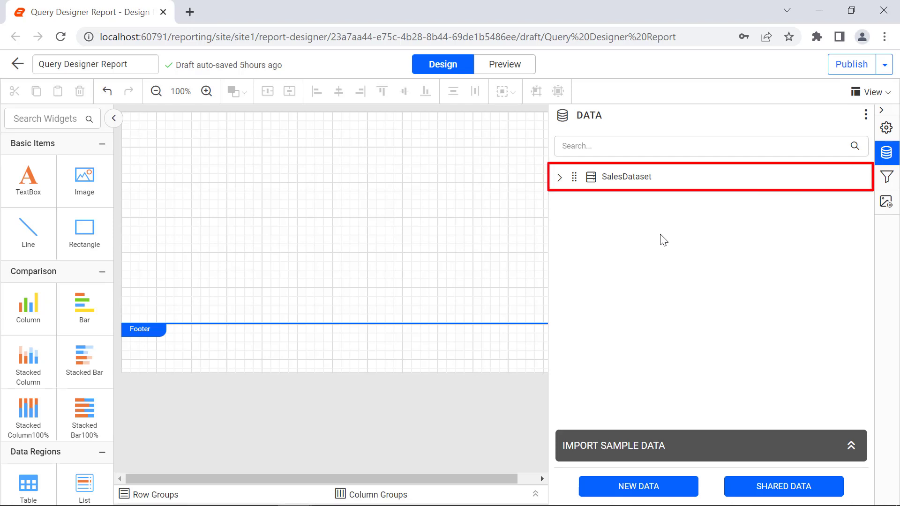
{"action": "left_click", "coordinate": [560, 179]}
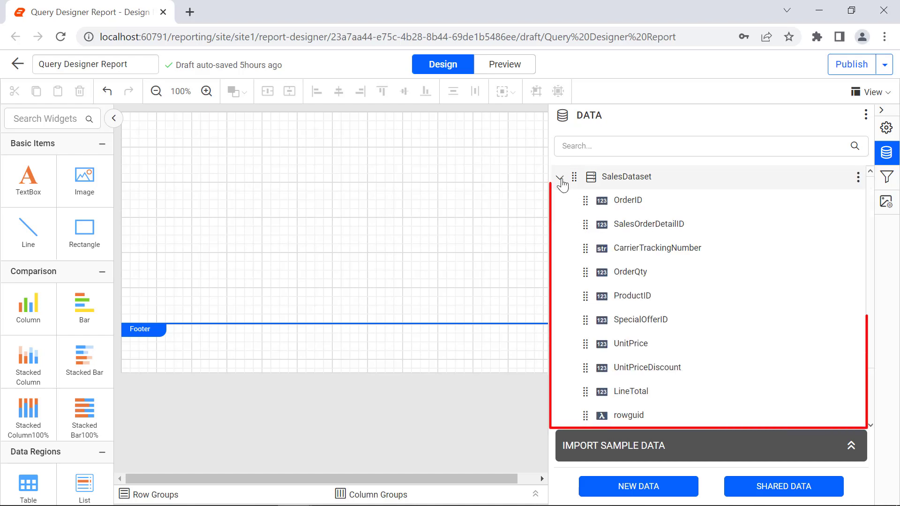